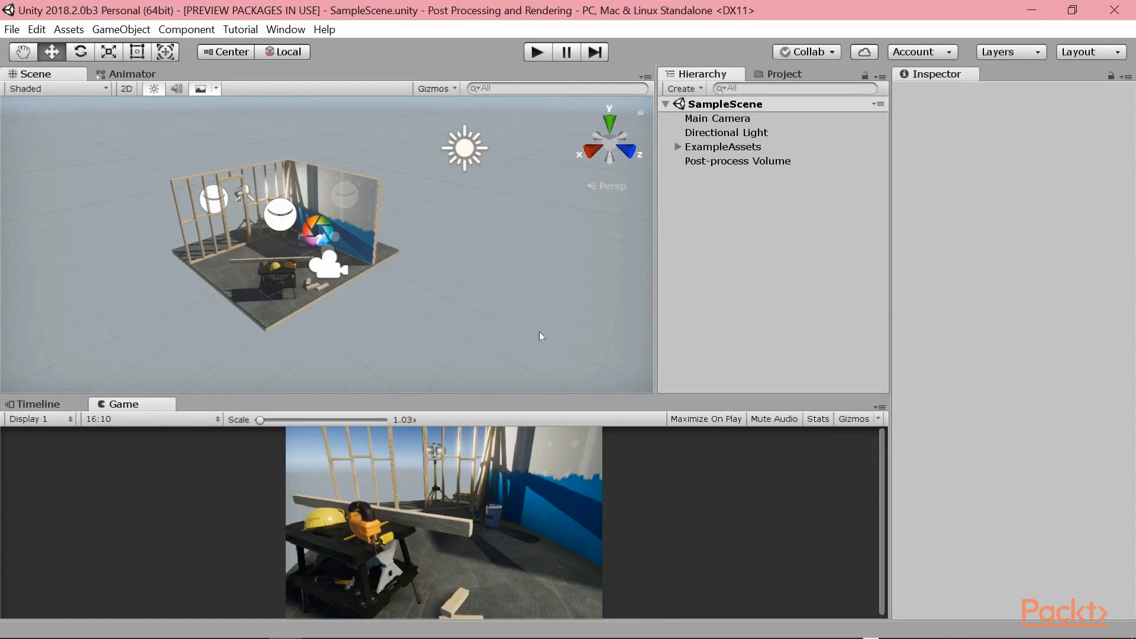
right_drag(539, 332, 507, 327)
key(w)
key(s)
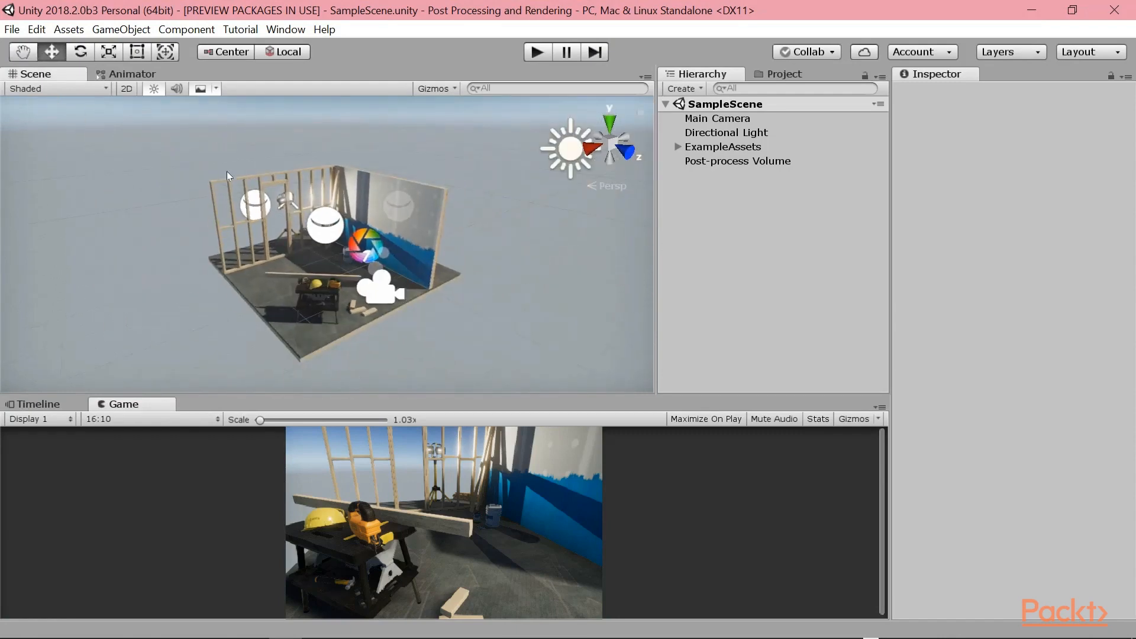
Step: Open the Package Manager and display the details of the installed Postprocessing package
click(285, 30)
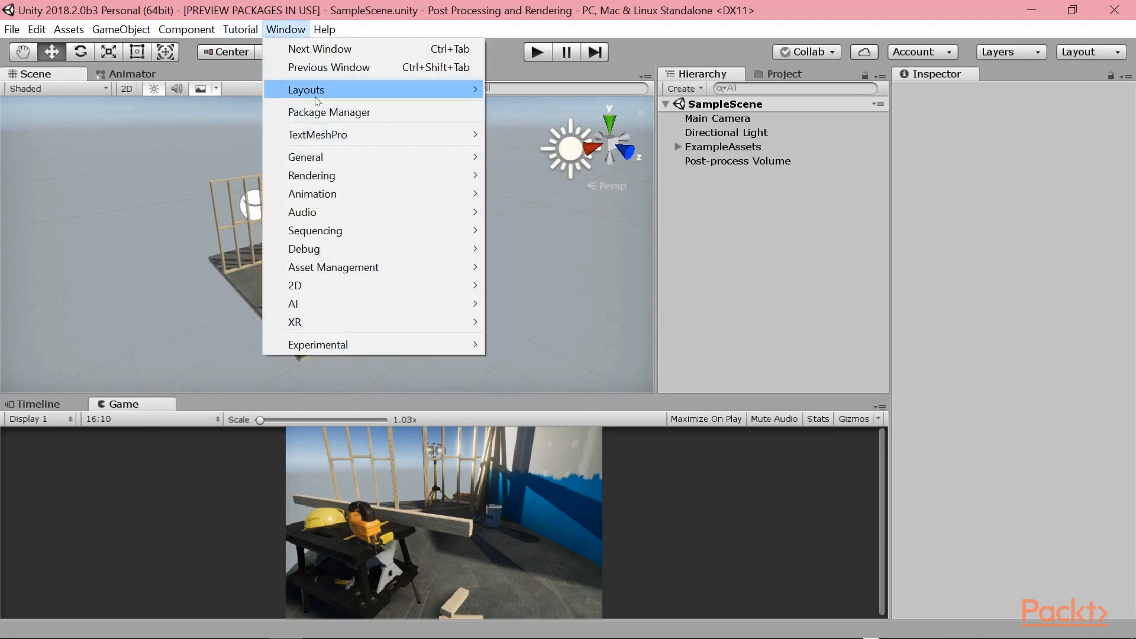
click(328, 112)
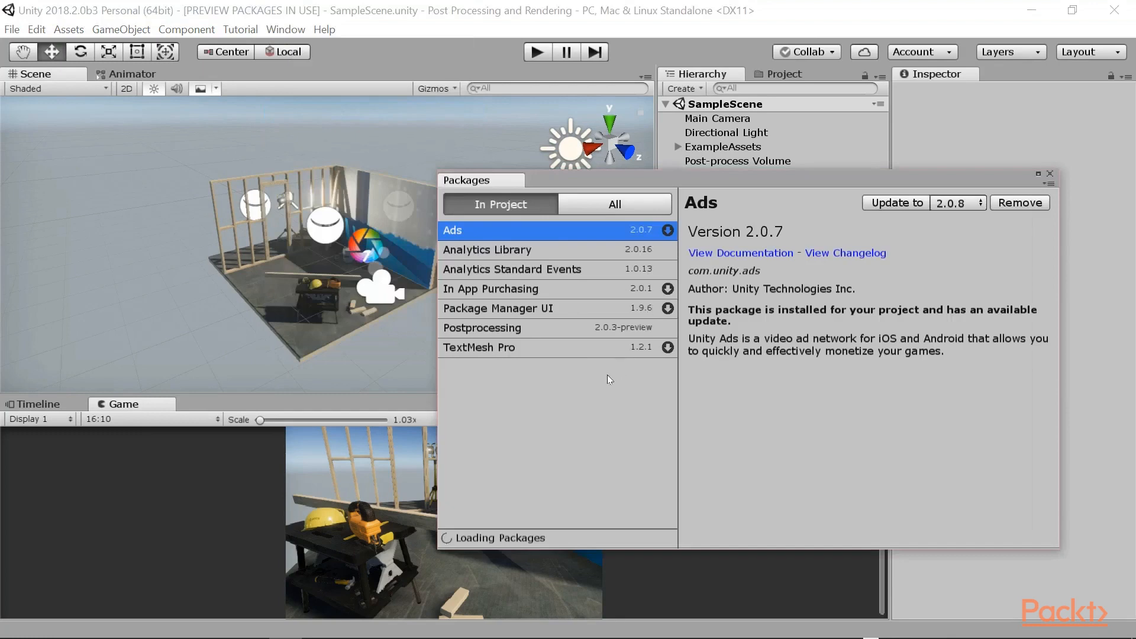
click(488, 330)
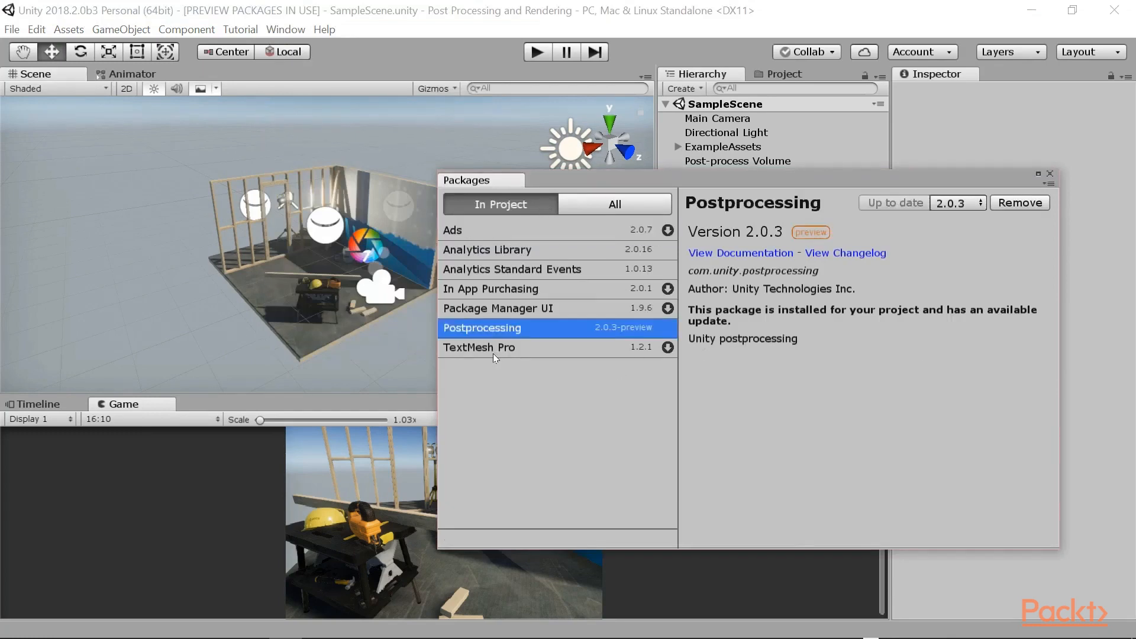
click(492, 353)
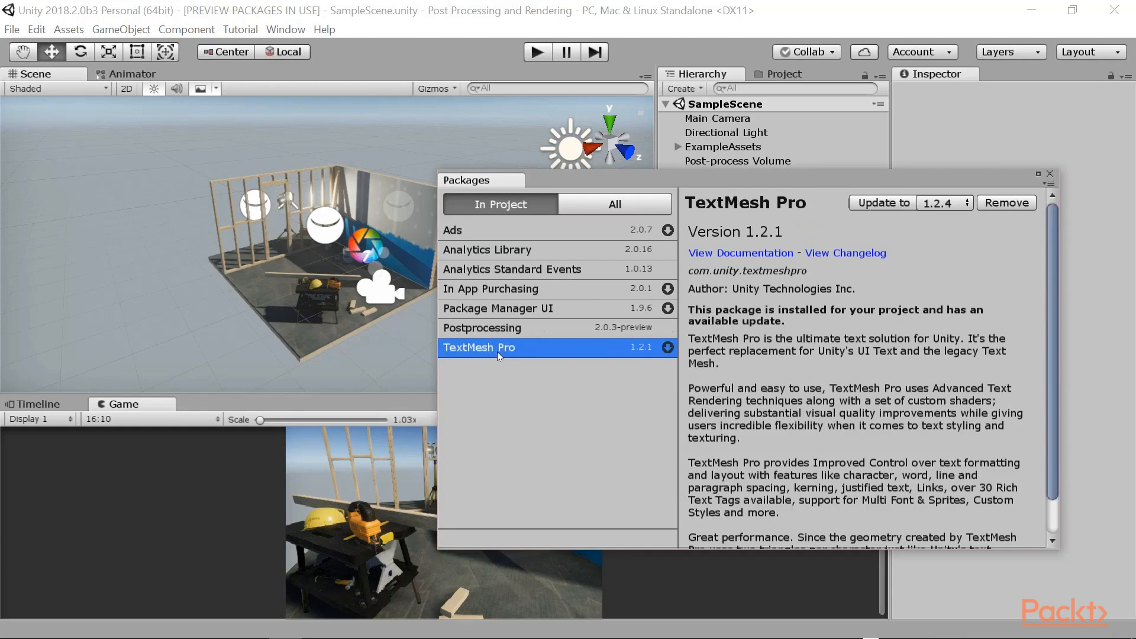
click(533, 333)
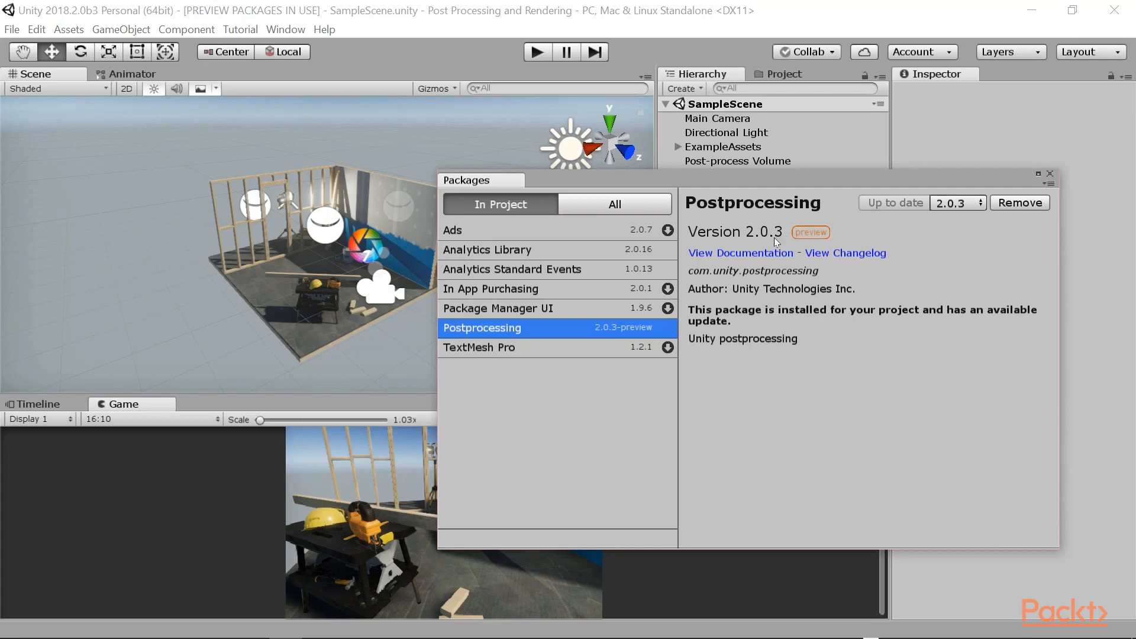
Step: Update the Postprocessing package to version 2.0.9 - preview and close the Package Manager
click(965, 205)
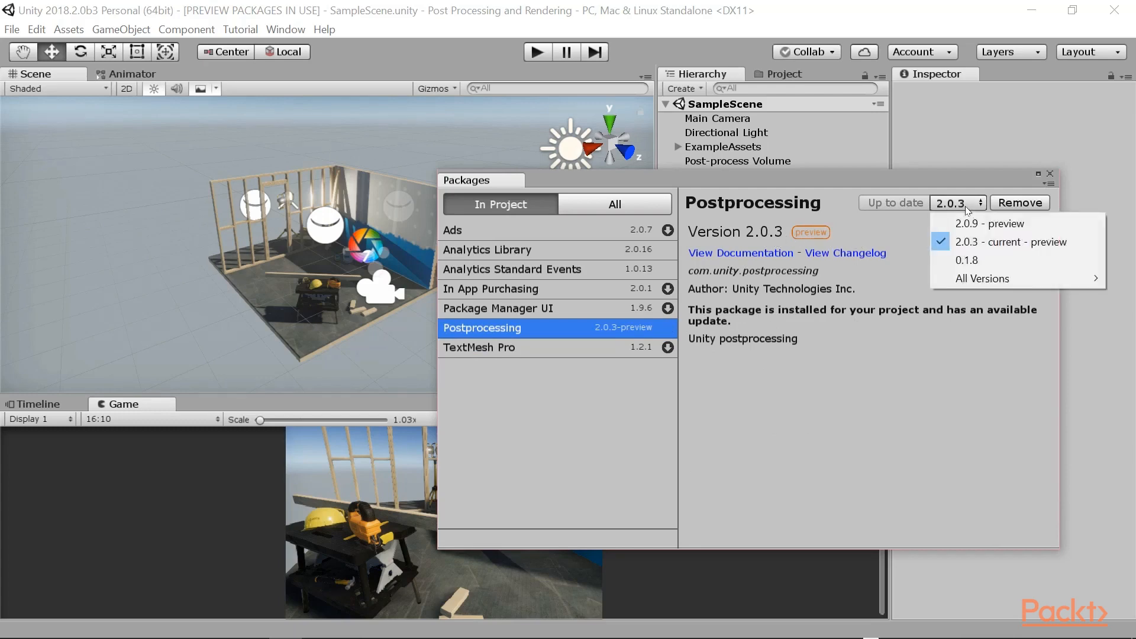
mouse_move(1009, 278)
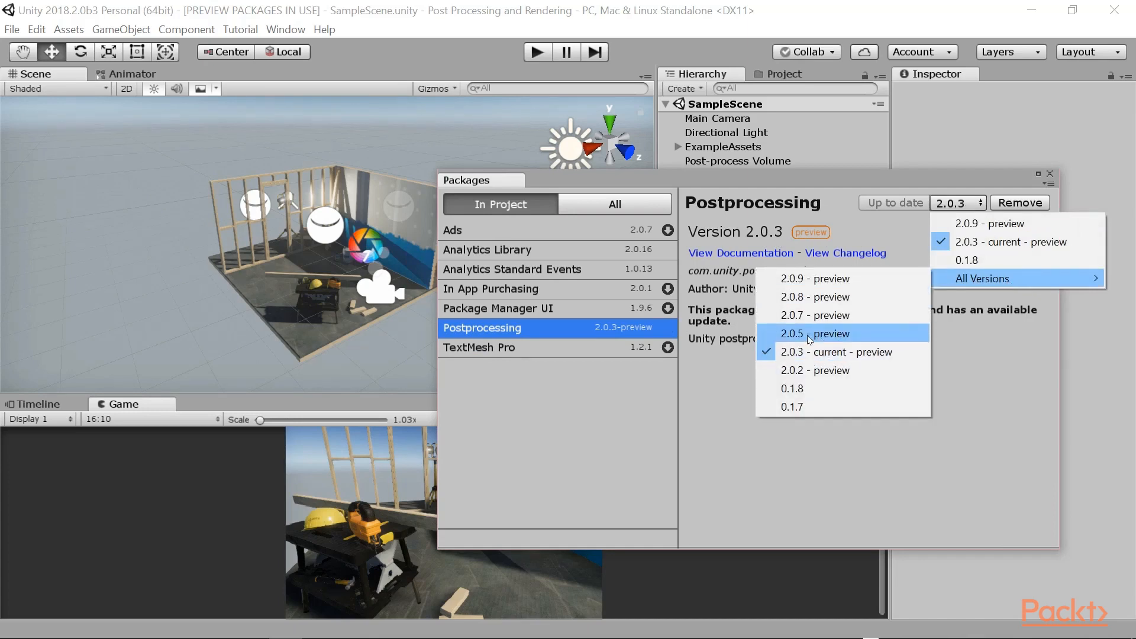
click(826, 280)
click(908, 208)
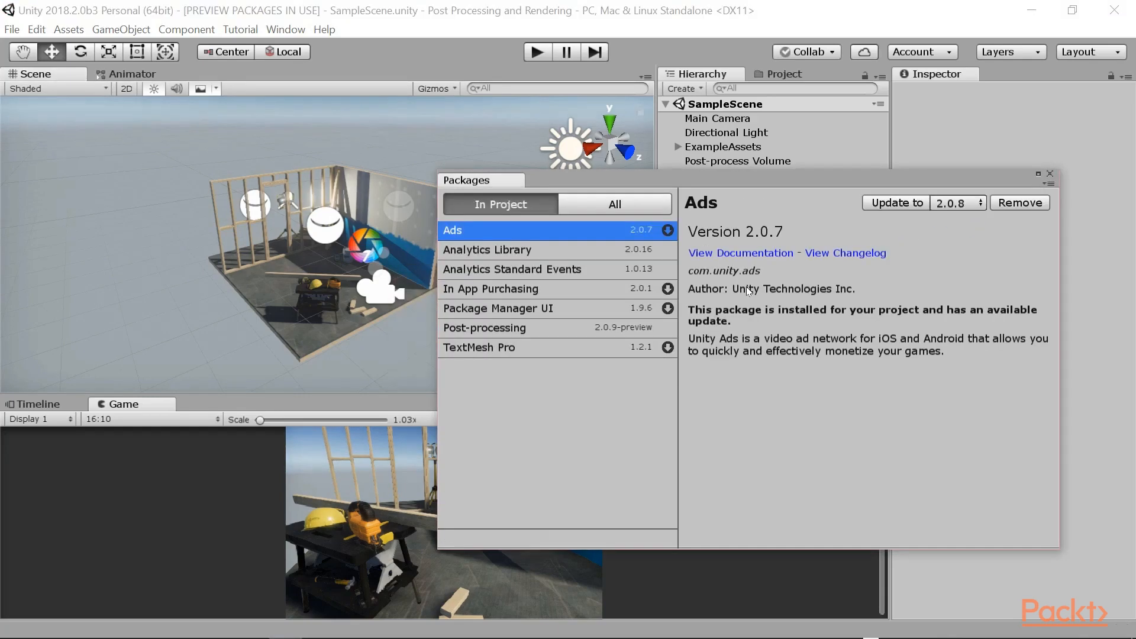
click(1049, 174)
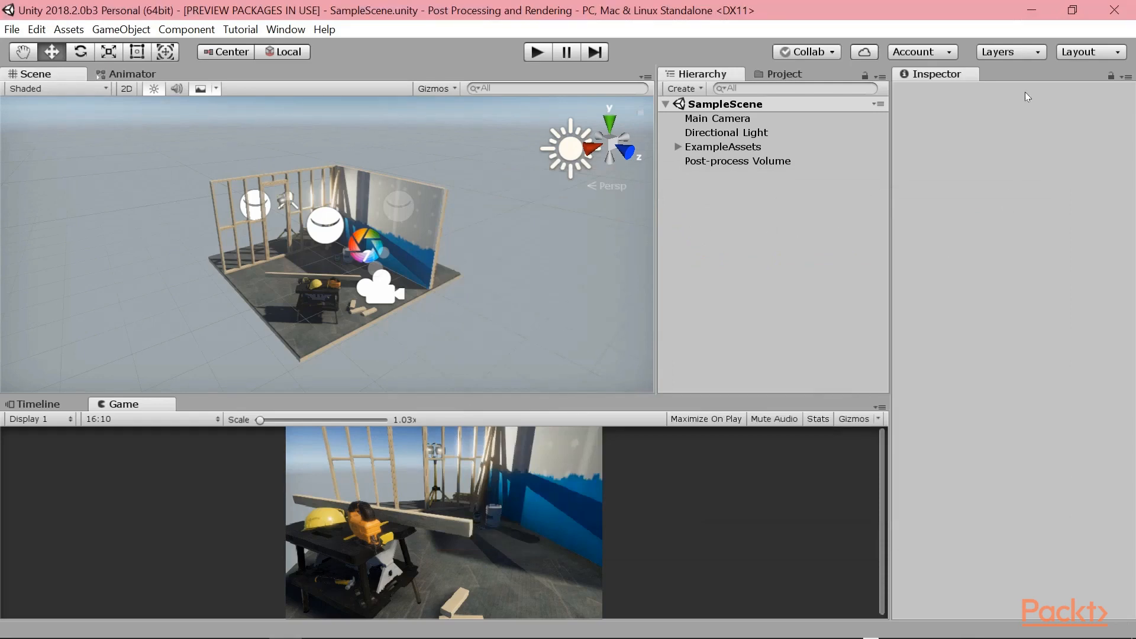
Step: Expand the project's layer list in the Tags & Layers settings and check the name assigned to User Layer 8
click(1025, 52)
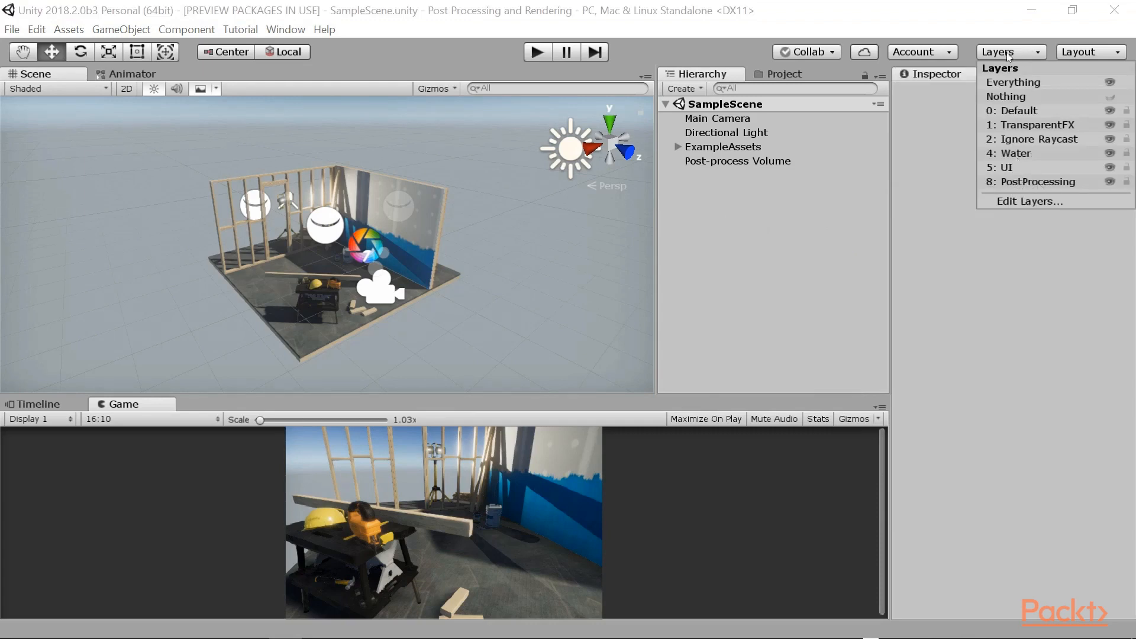
click(1043, 203)
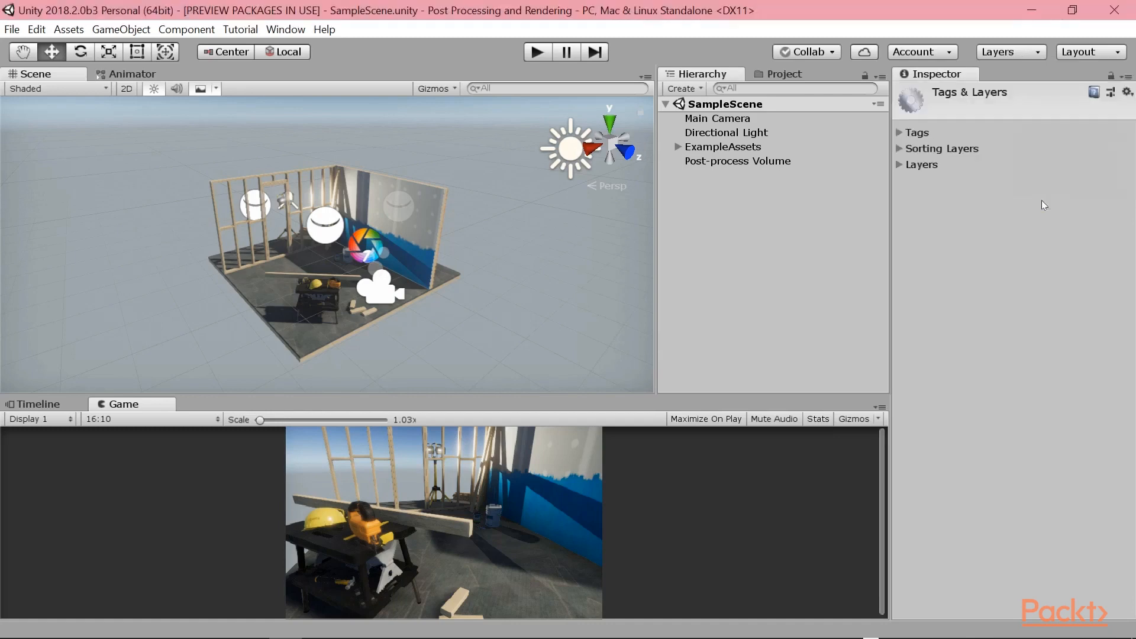
click(899, 164)
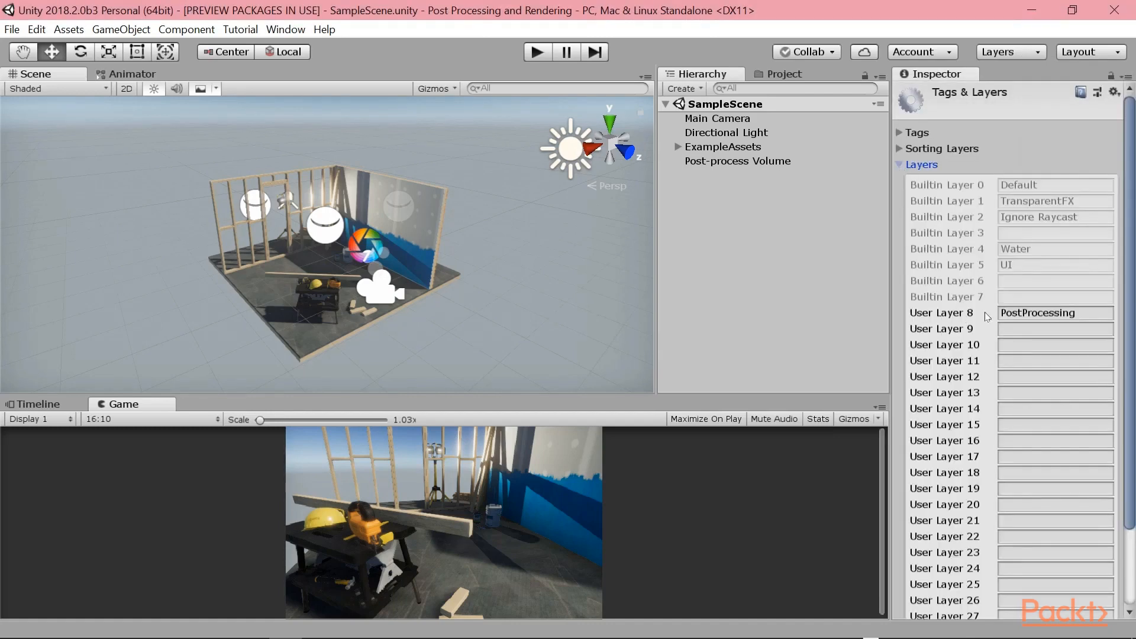
click(1086, 317)
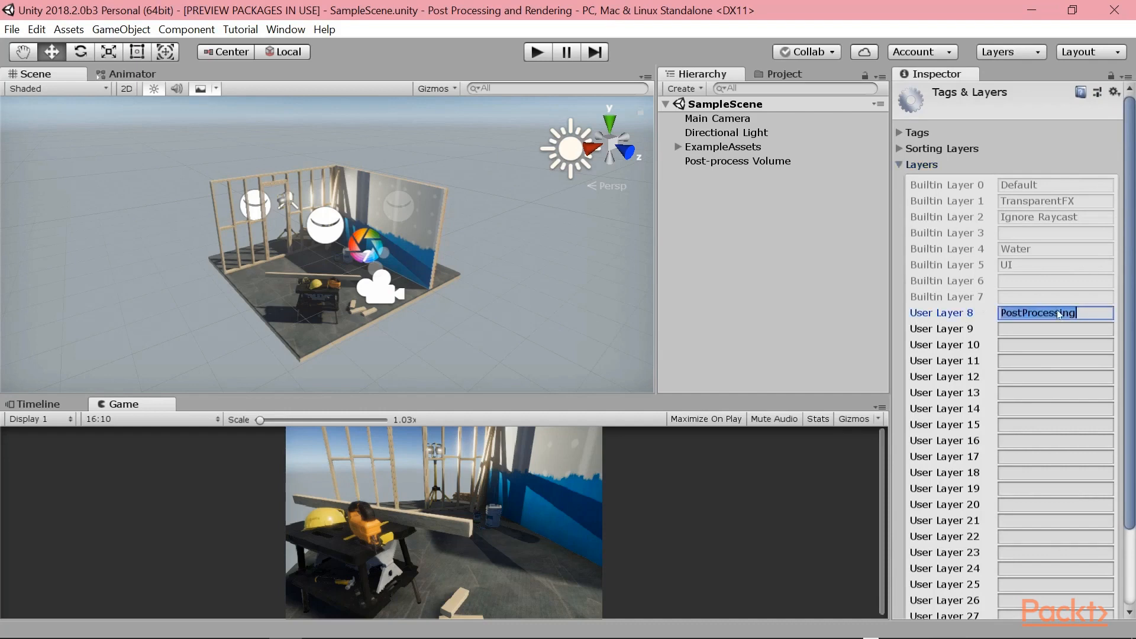
click(957, 309)
click(1083, 314)
click(819, 220)
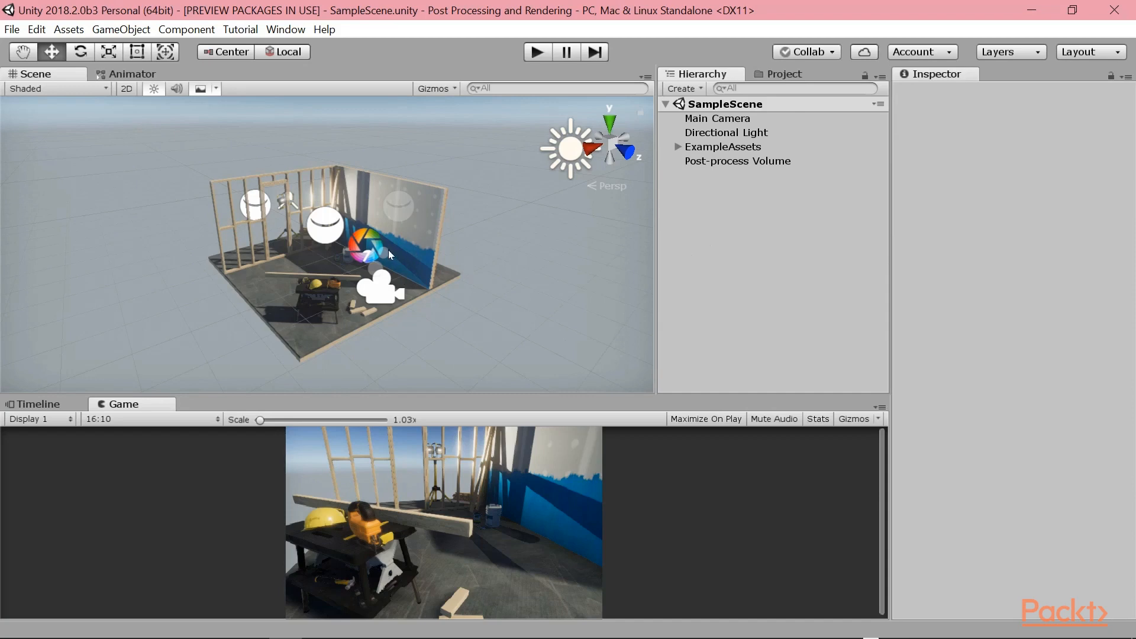
Step: Duplicate SampleScene in the Scenes folder and rename the copy MyScene
click(764, 73)
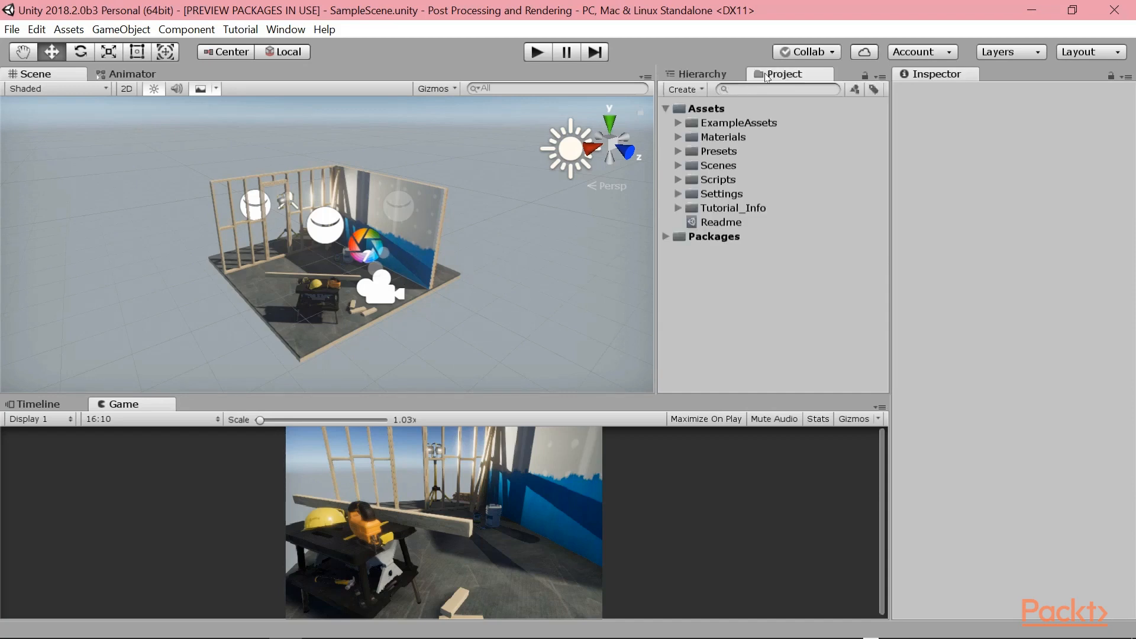
click(678, 165)
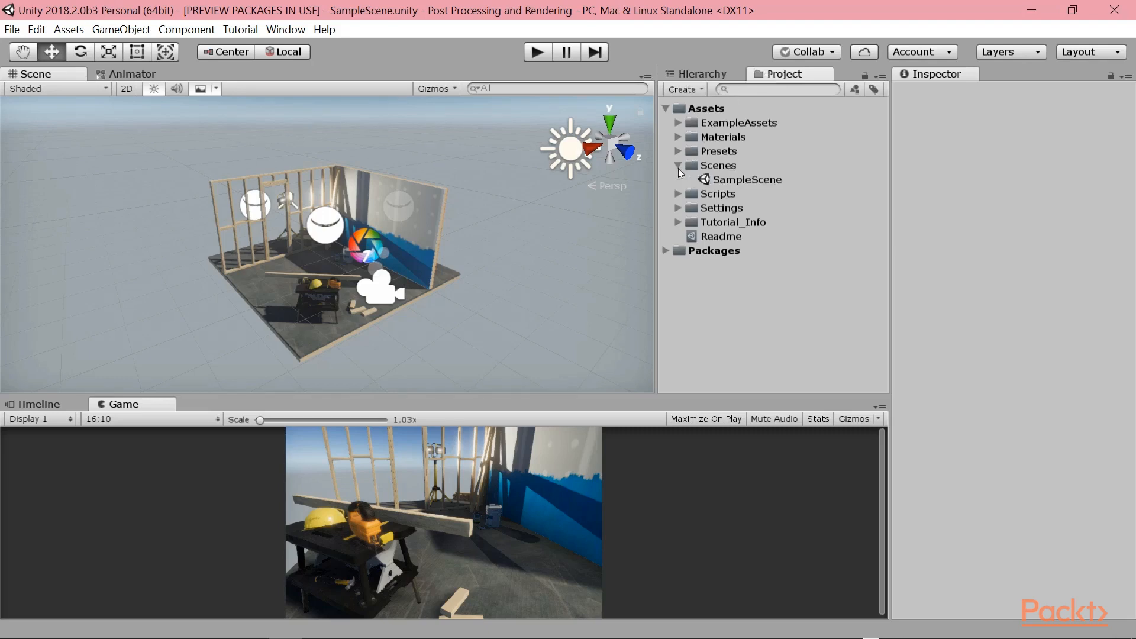
click(754, 179)
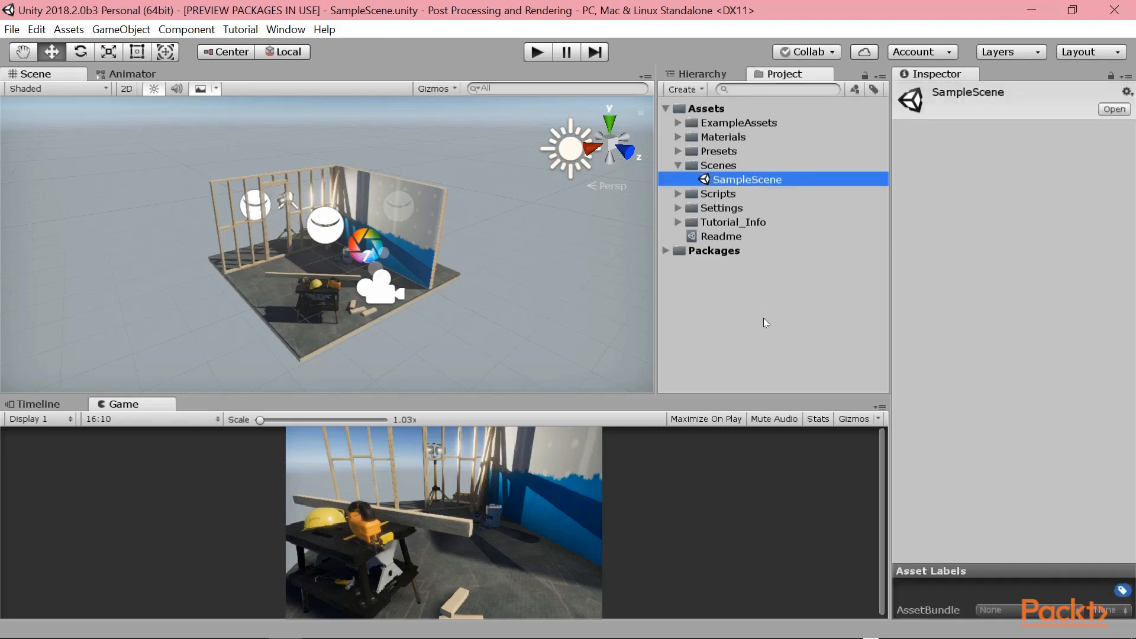
key(ctrl+d)
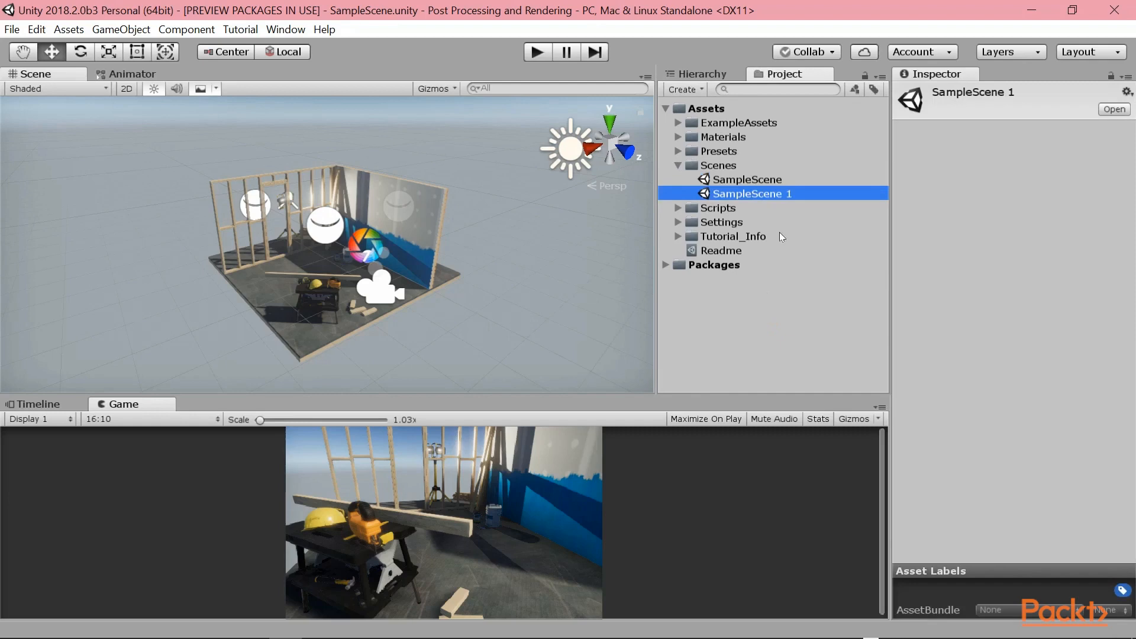
click(779, 193)
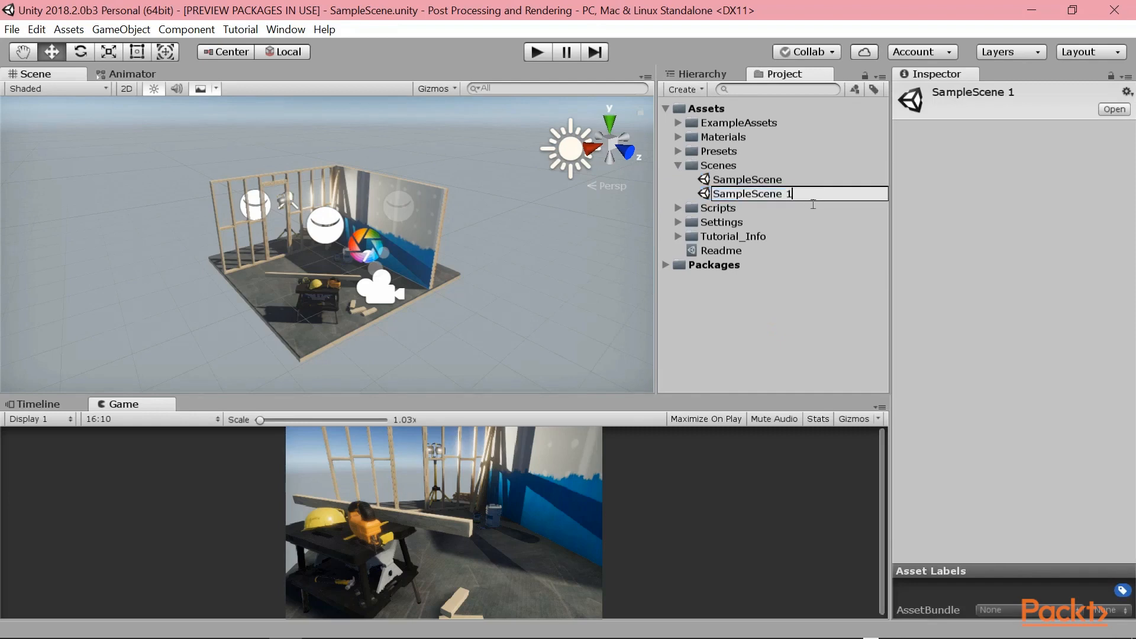
key(BackSpace)
key(Left)
key(shift+Home)
text(My)
key(Return)
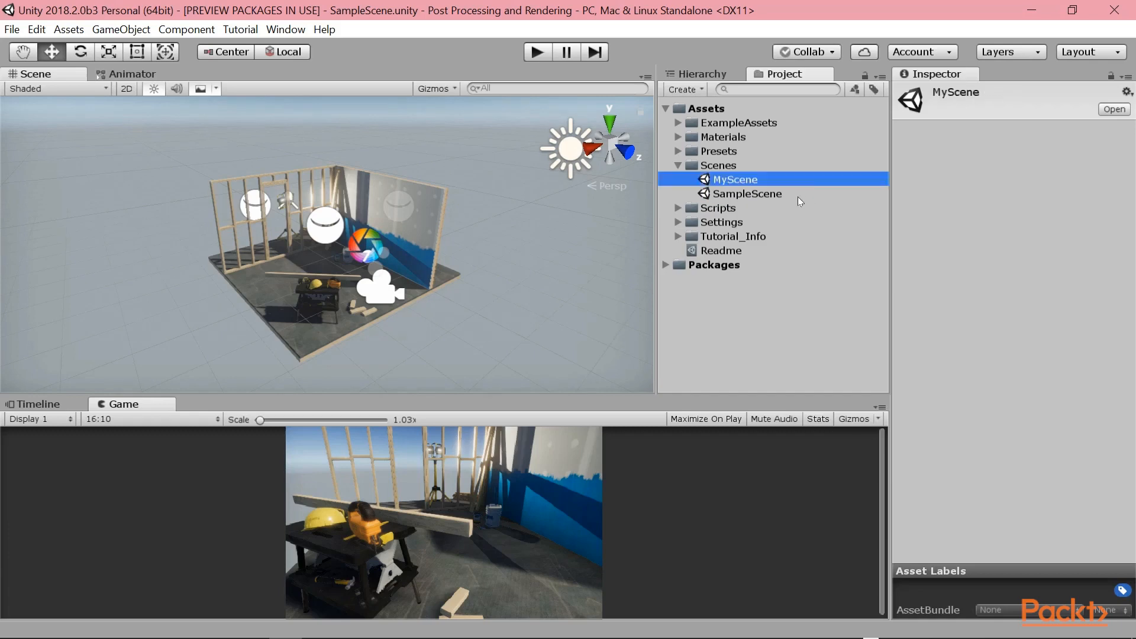
Step: In the MyScene scene, delete the Post-process Volume object and save the scene
double_click(721, 181)
click(713, 75)
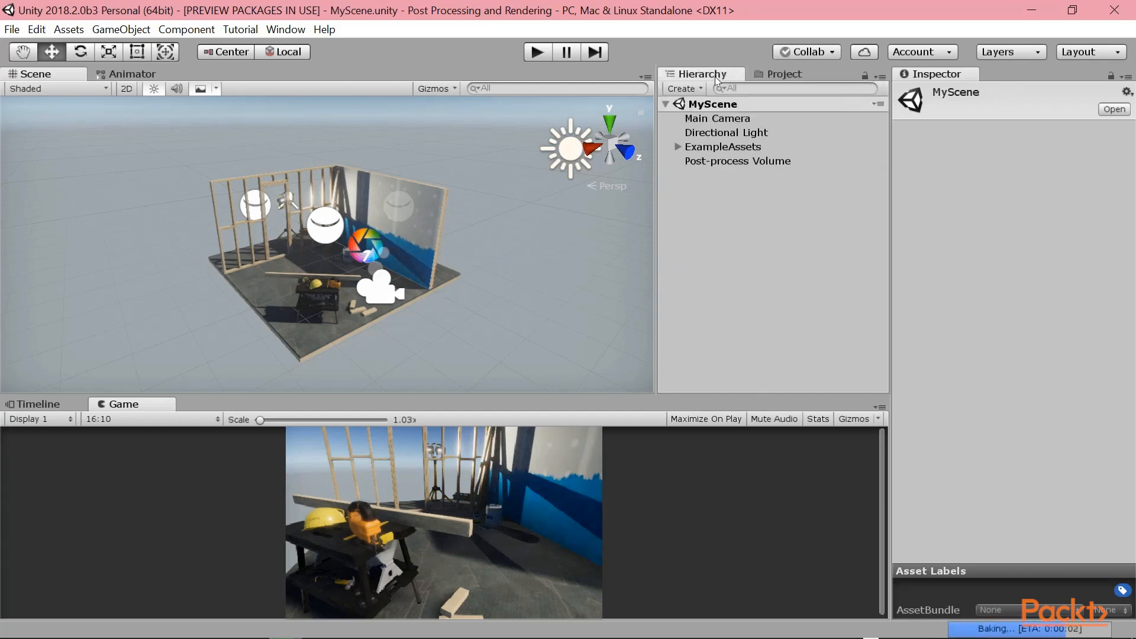
click(751, 161)
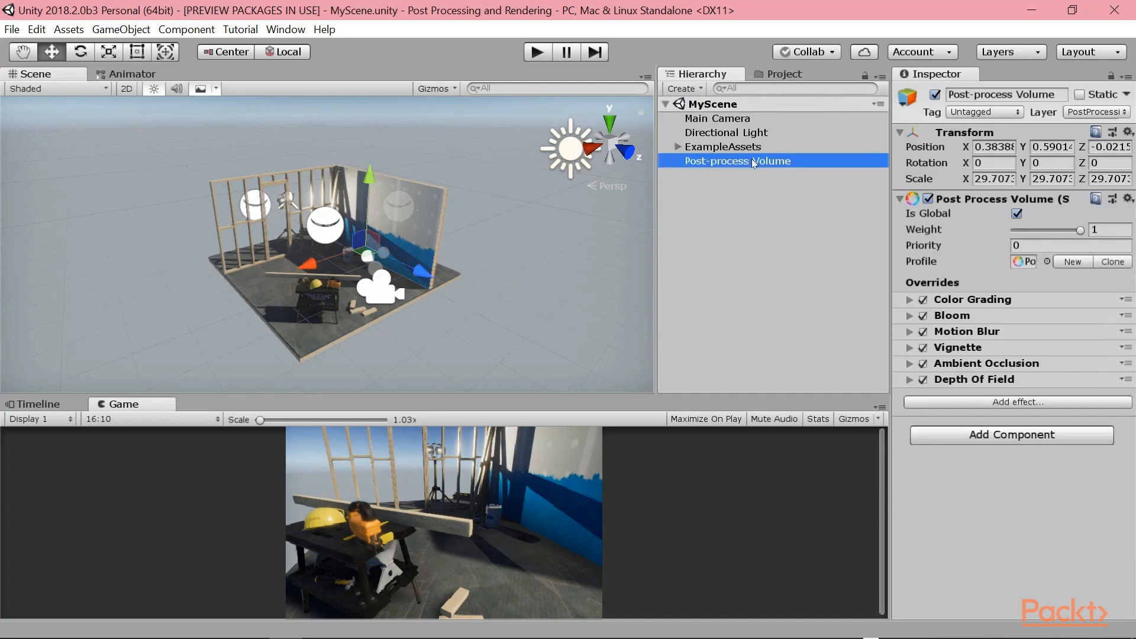
key(Delete)
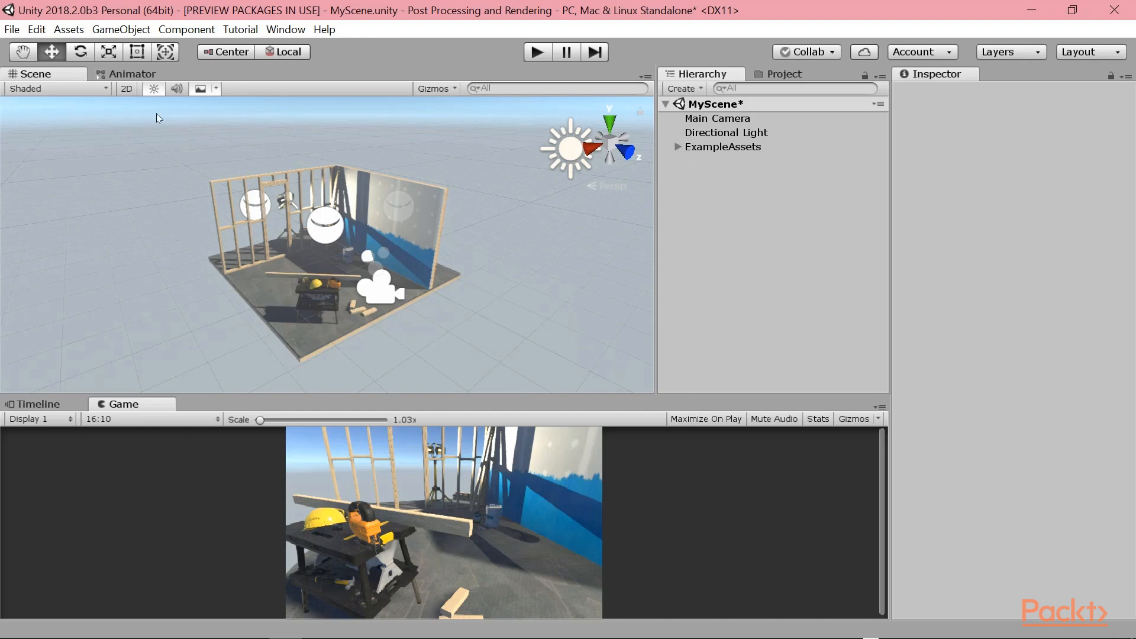
click(13, 30)
click(36, 88)
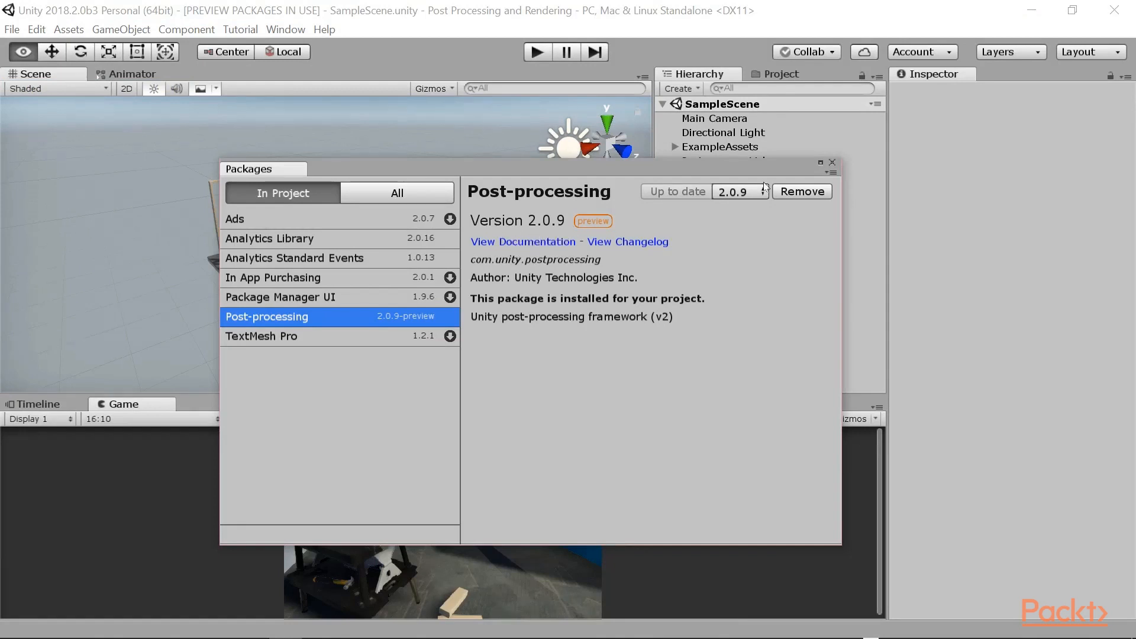
Step: Close the Package Manager, then review the user layers in the Tags & Layers settings and collapse the list
click(832, 162)
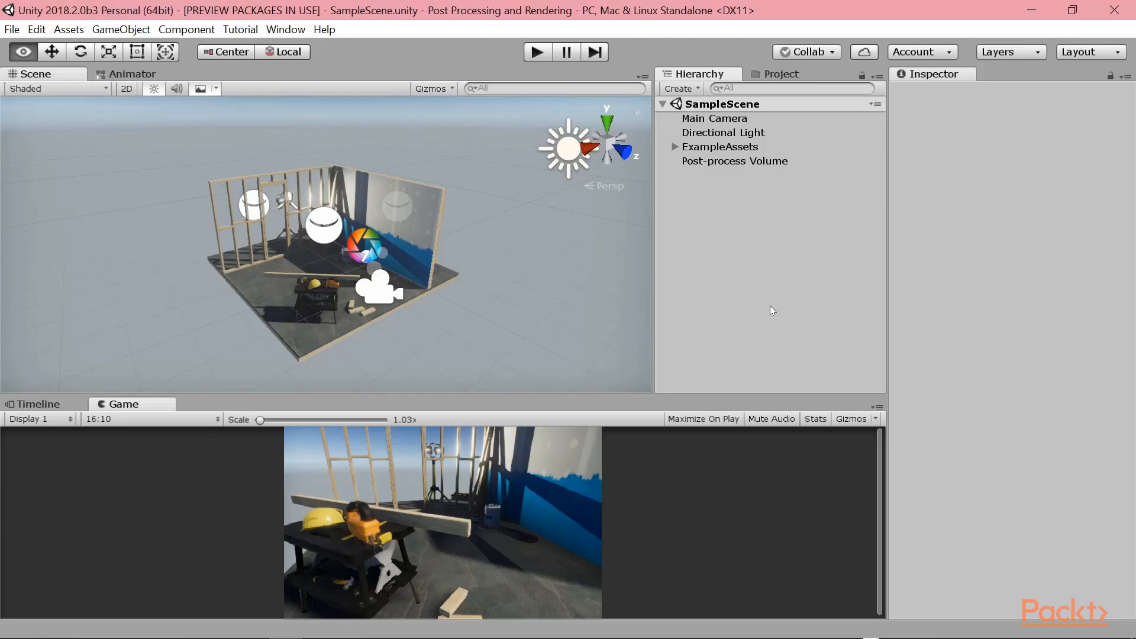
click(1009, 51)
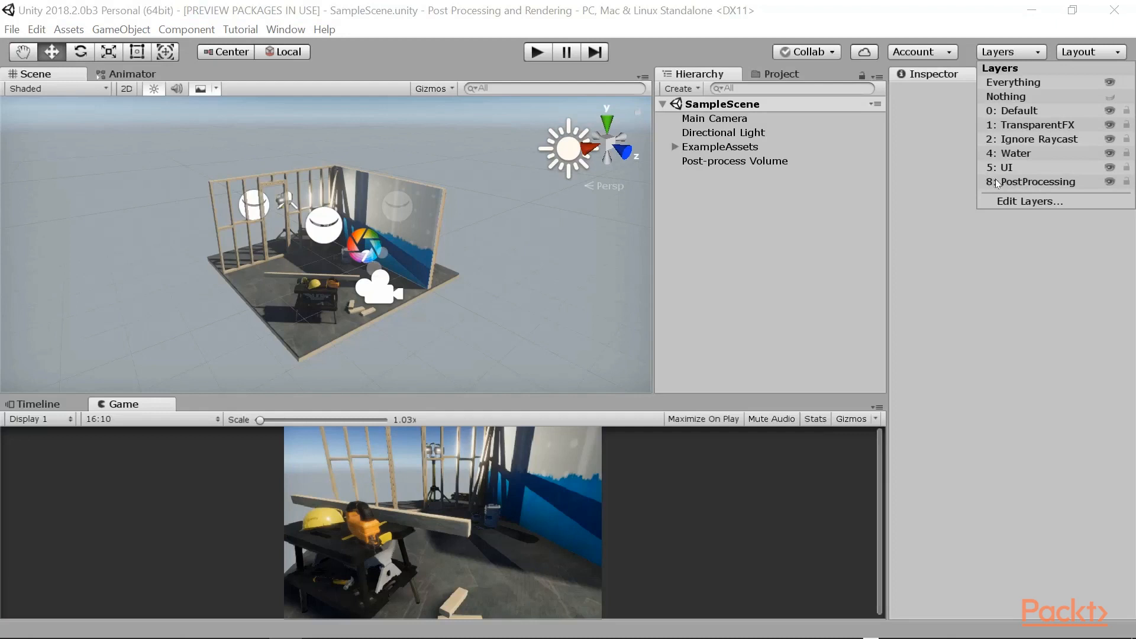
click(1009, 204)
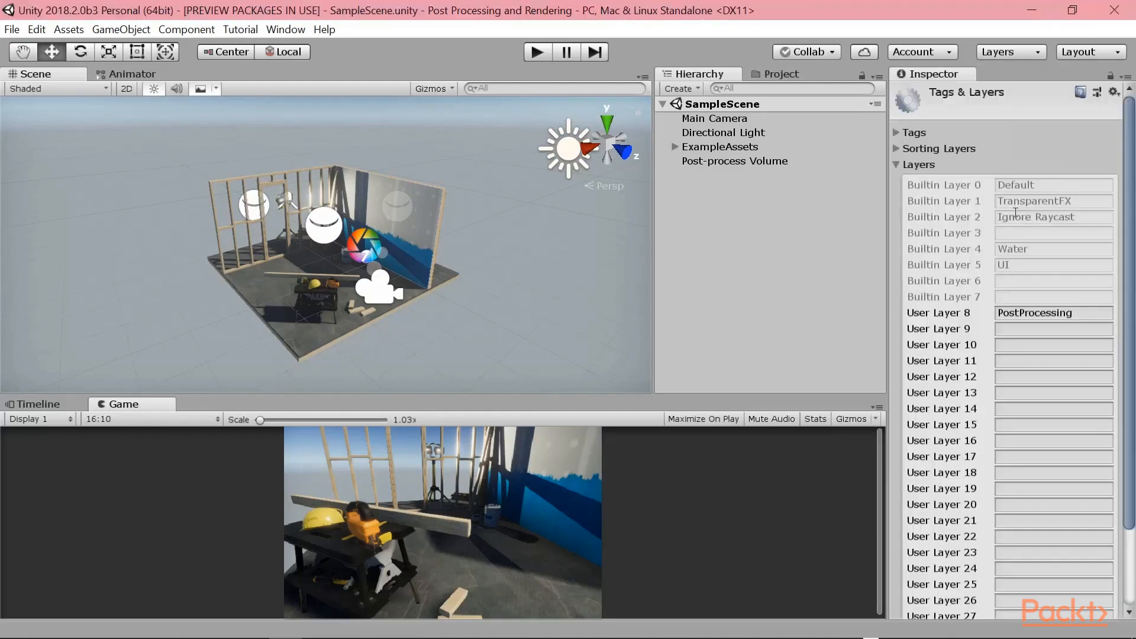
click(897, 160)
click(899, 161)
click(895, 164)
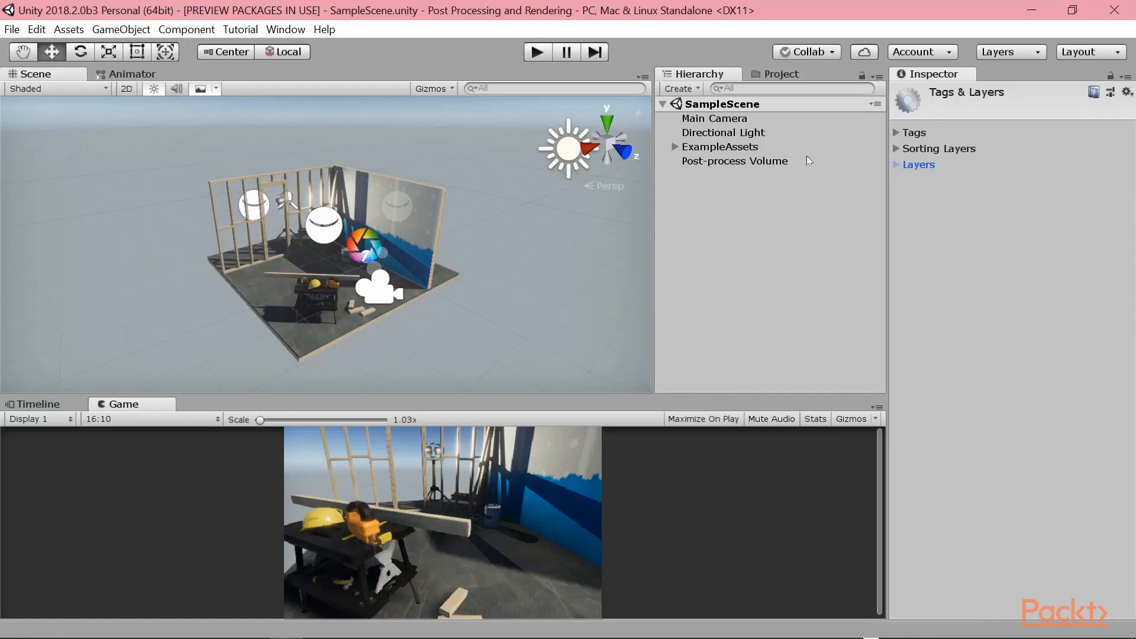
Step: Make a copy of SampleScene in the project's Scenes folder and name it MyScene
click(768, 75)
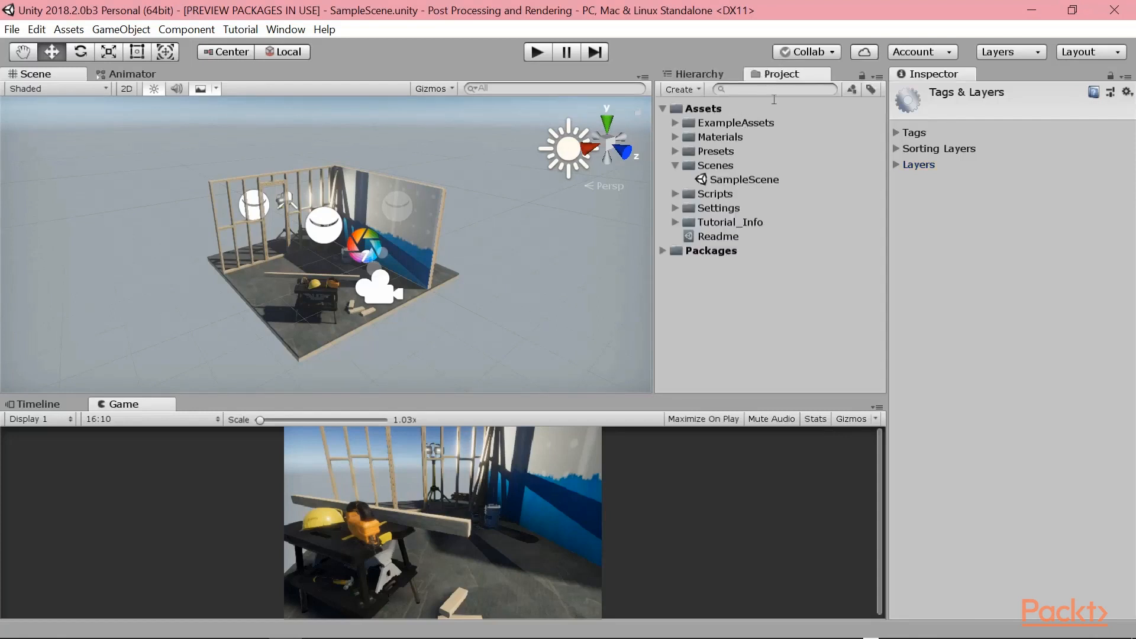
click(750, 181)
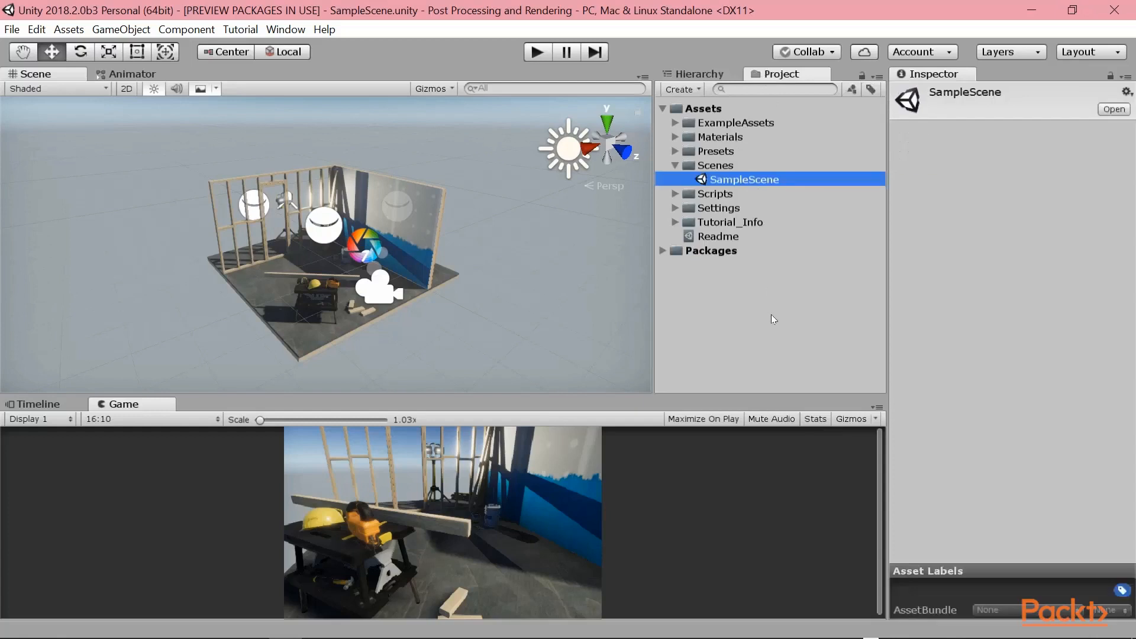
key(ctrl+d)
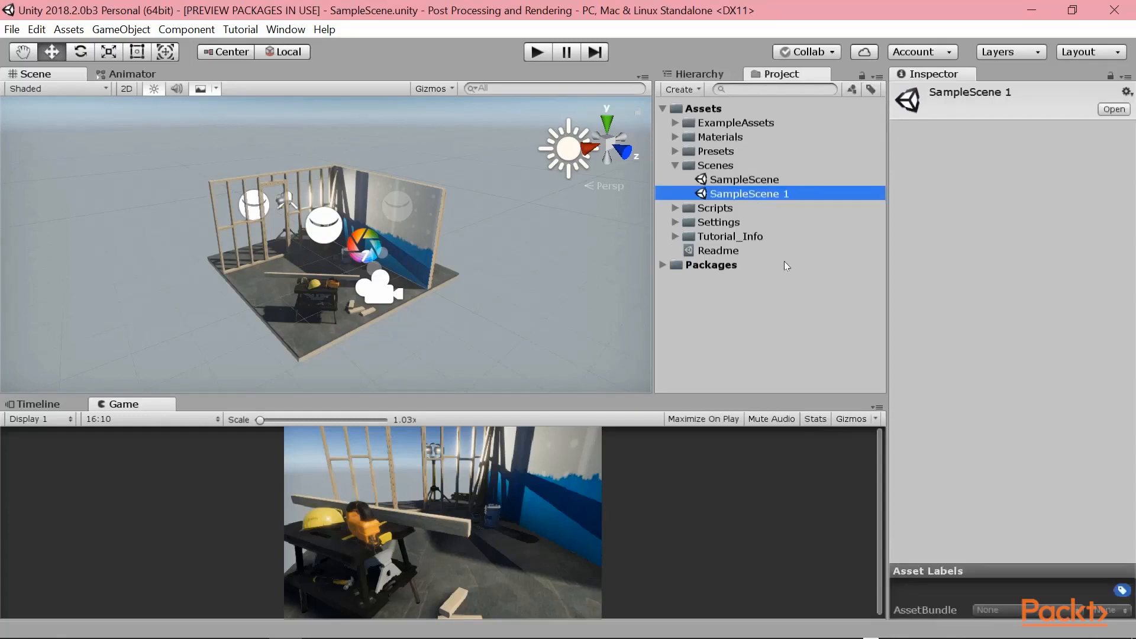
click(793, 193)
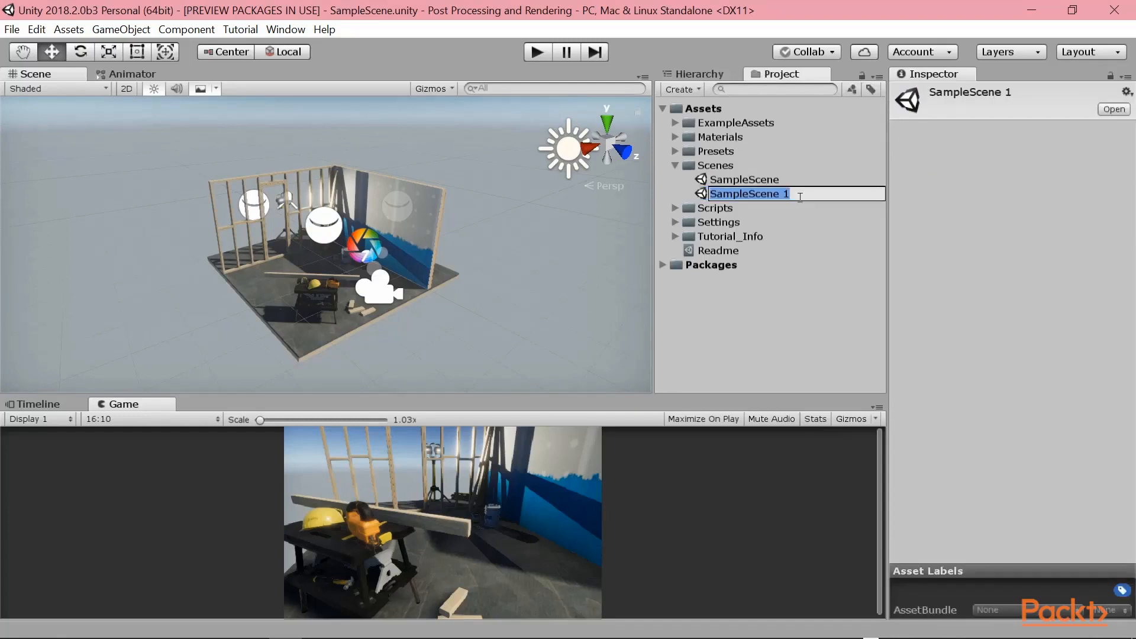
click(800, 197)
key(BackSpace)
key(BackSpace)
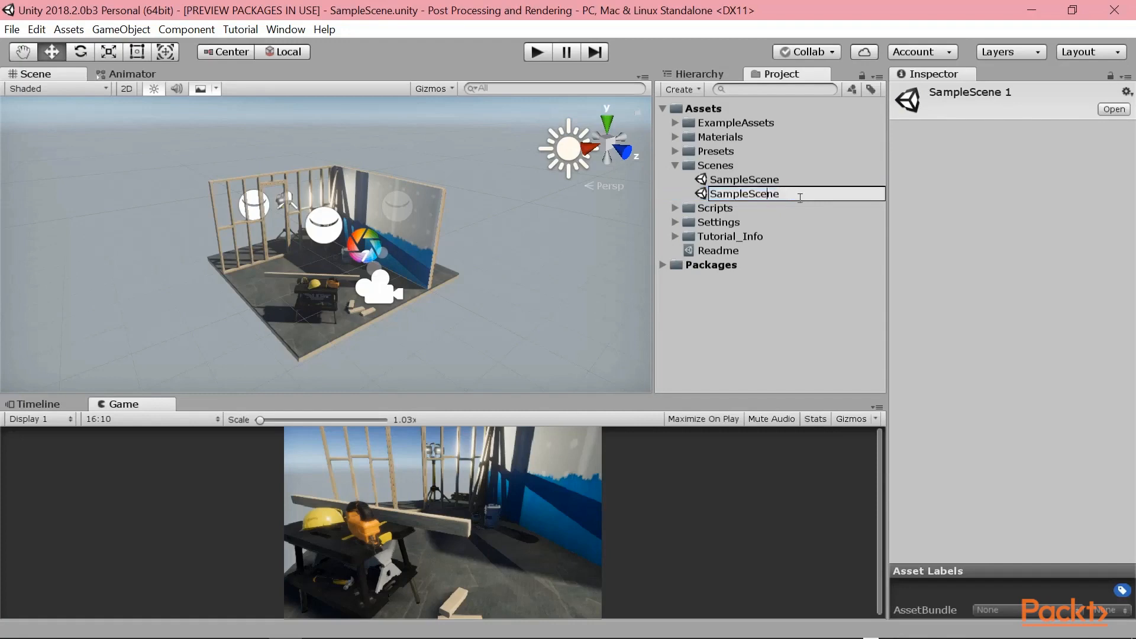
key(shift+Home)
text(My)
key(Return)
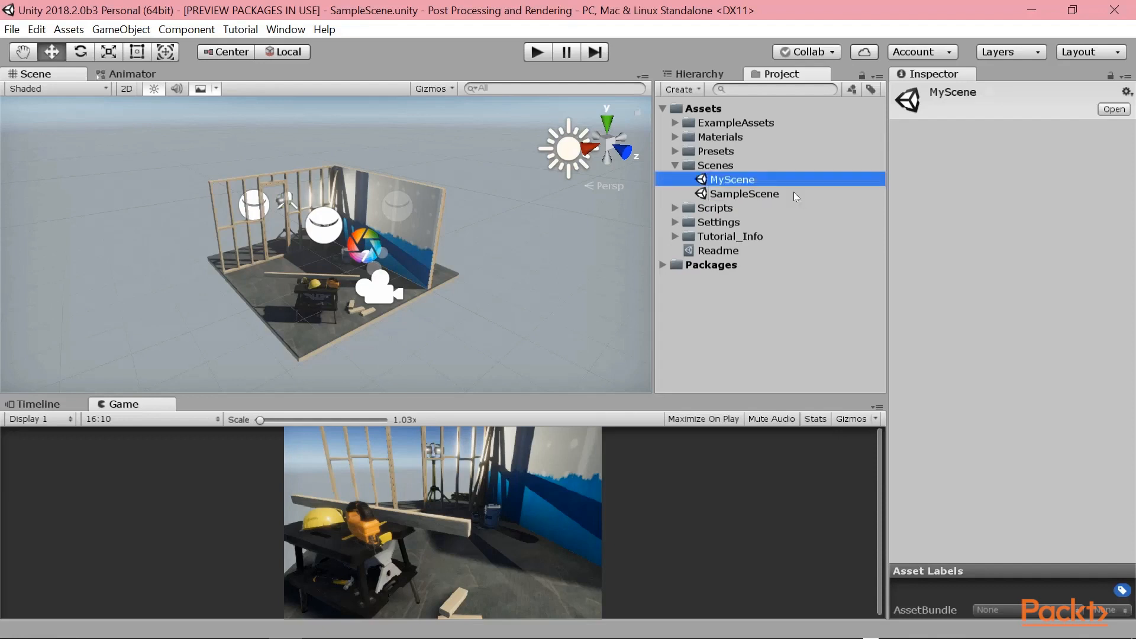
Step: Open the MyScene scene and delete its Post-process Volume object
double_click(708, 180)
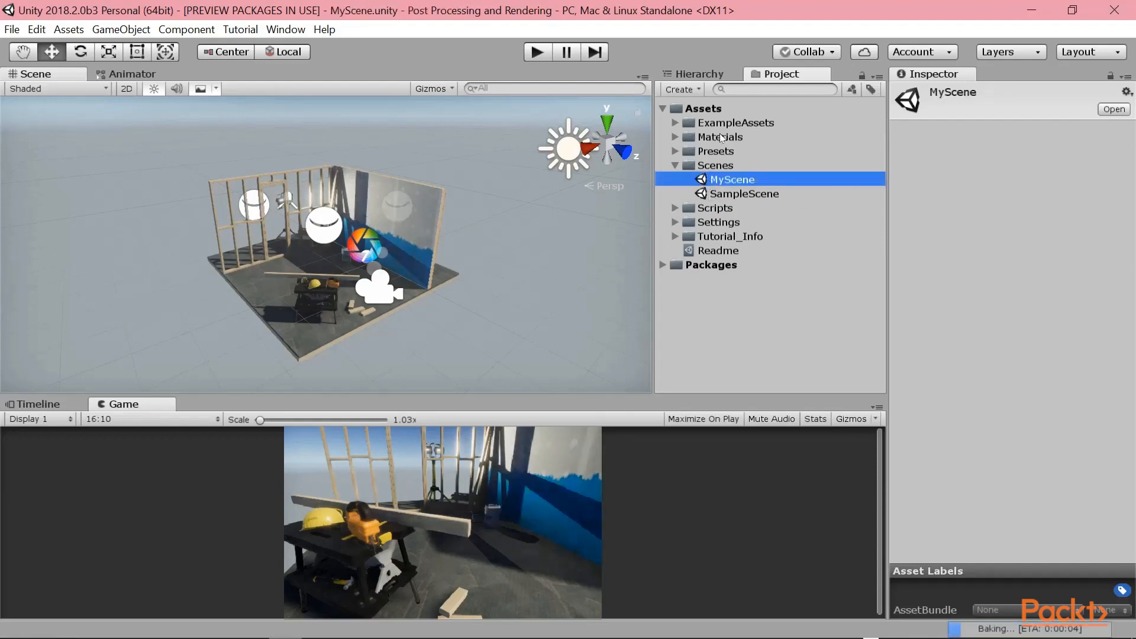
click(705, 72)
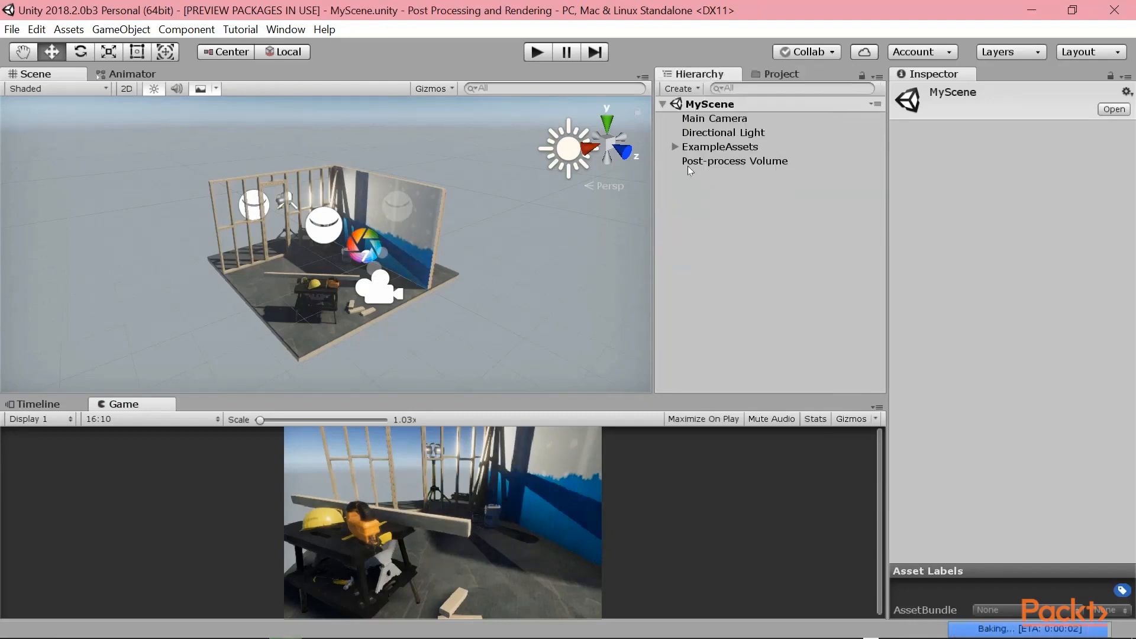
click(765, 160)
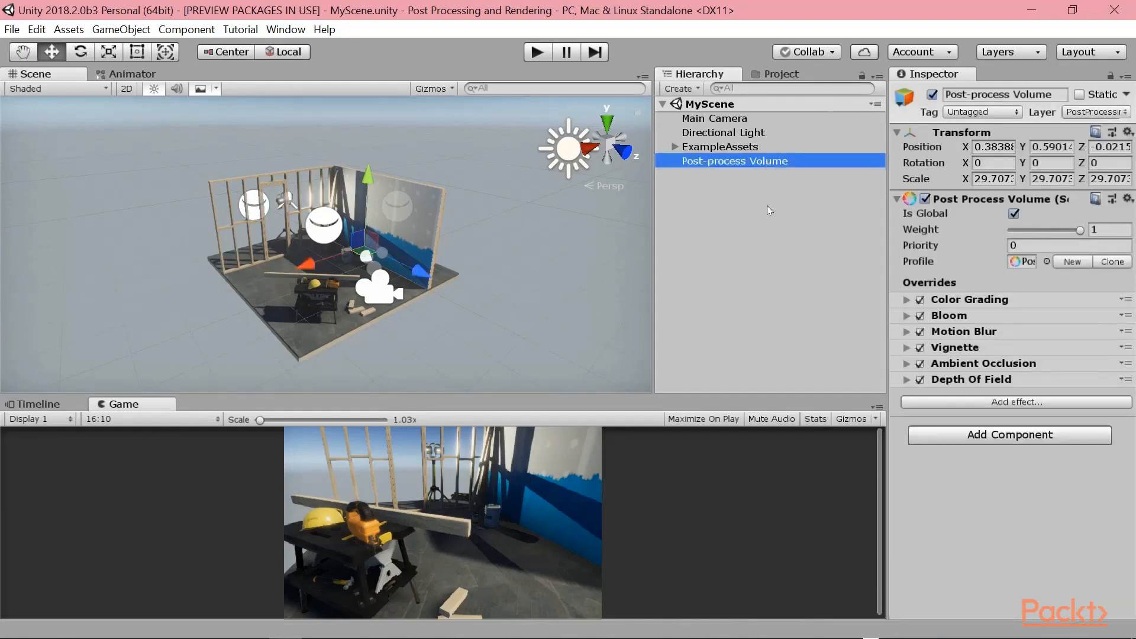
key(Delete)
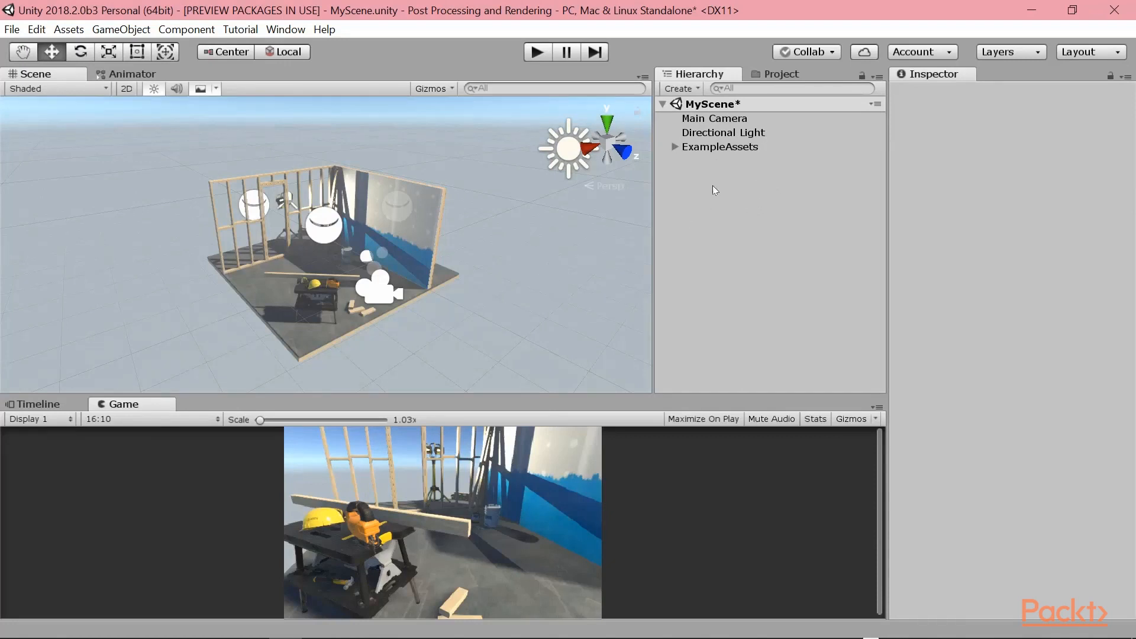
Step: Remove the Post Process Layer component from the Main Camera and save the scene
click(713, 117)
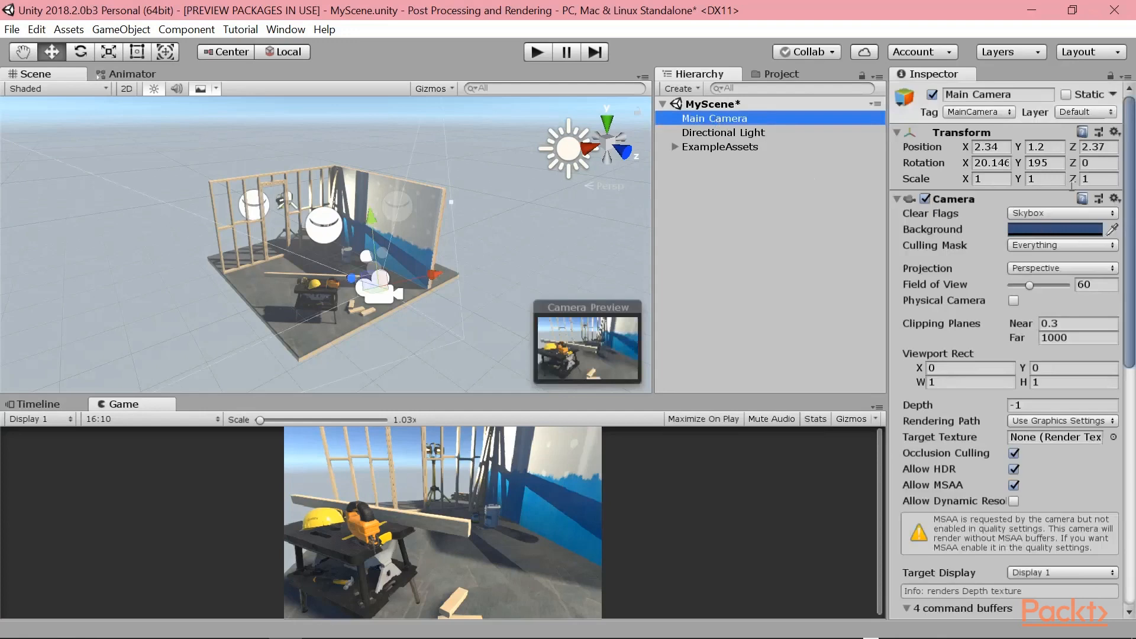
scroll(1052, 180, down, 10)
scroll(1051, 180, down, 1)
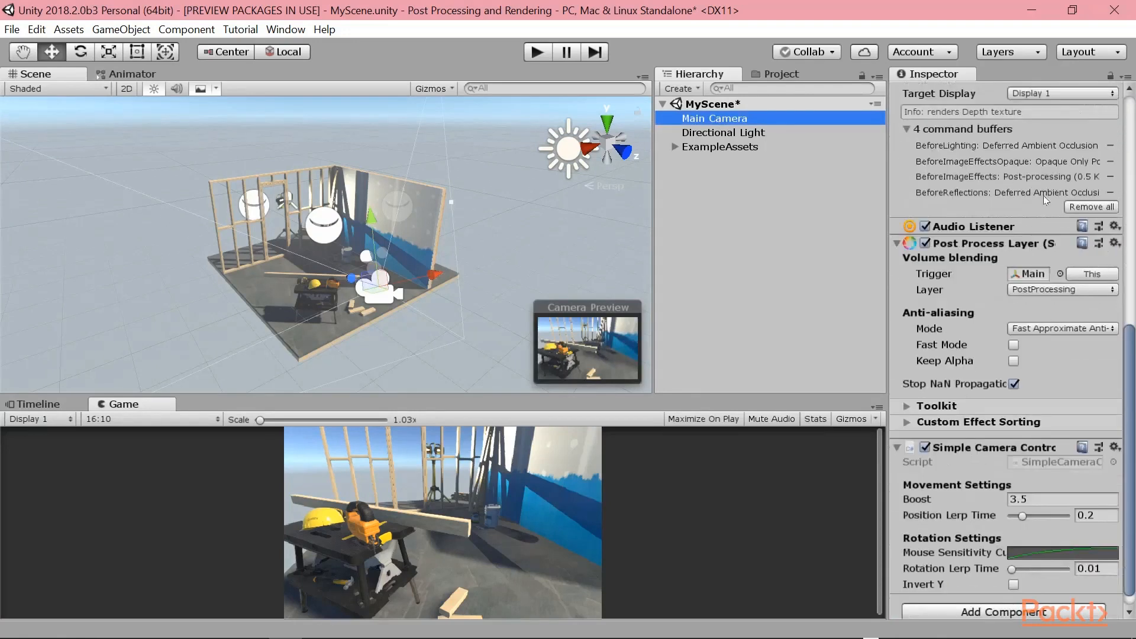
right_click(1009, 244)
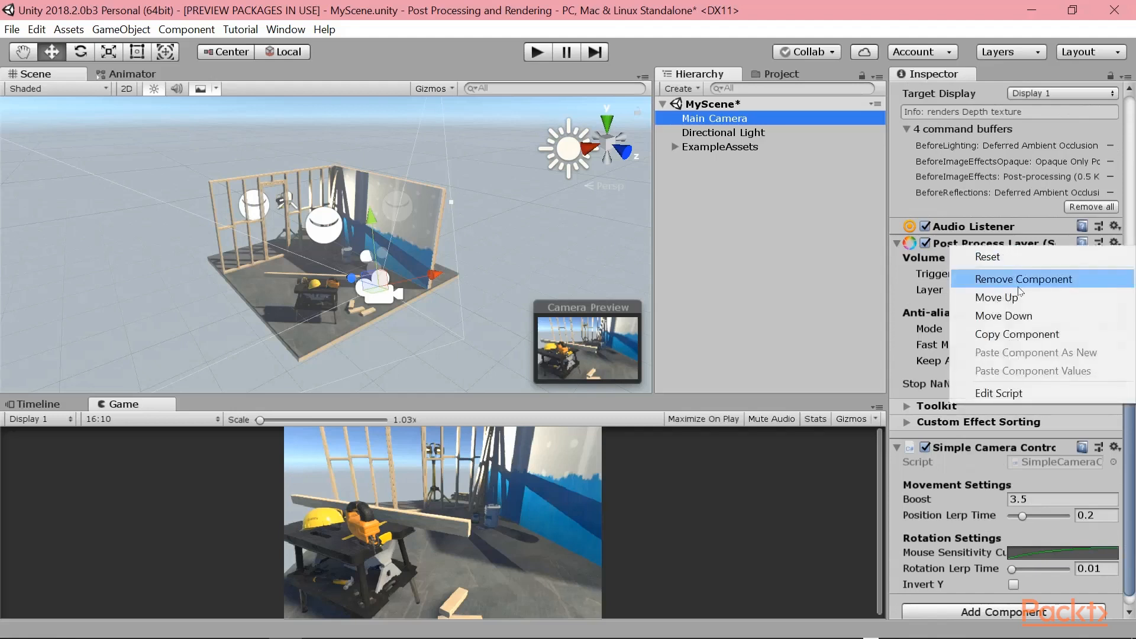
click(1064, 279)
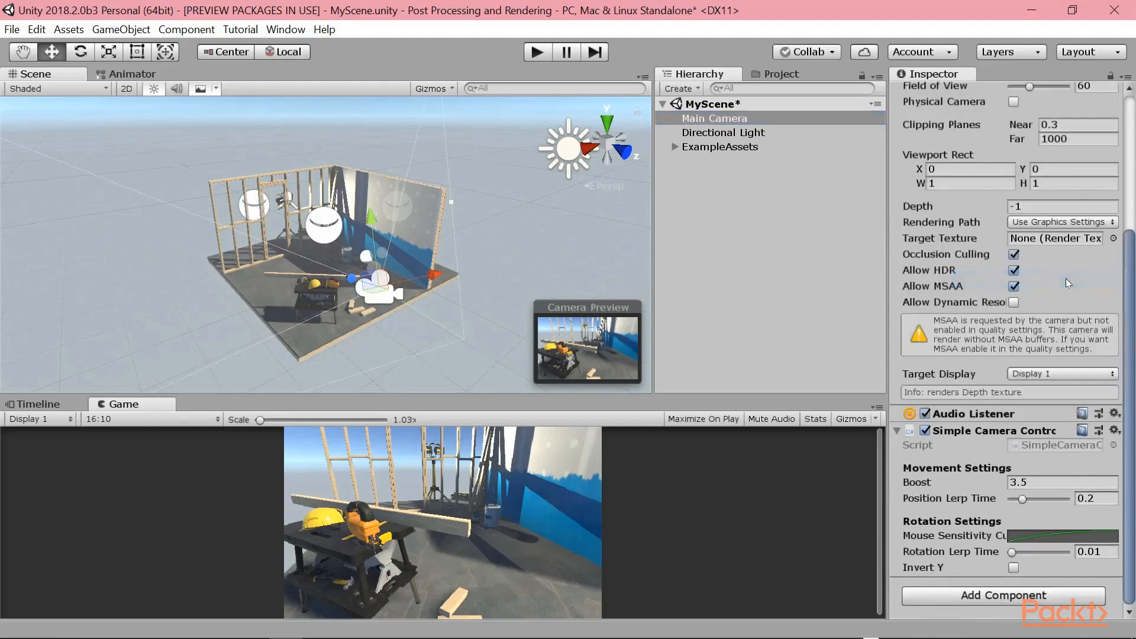
scroll(1036, 349, up, 4)
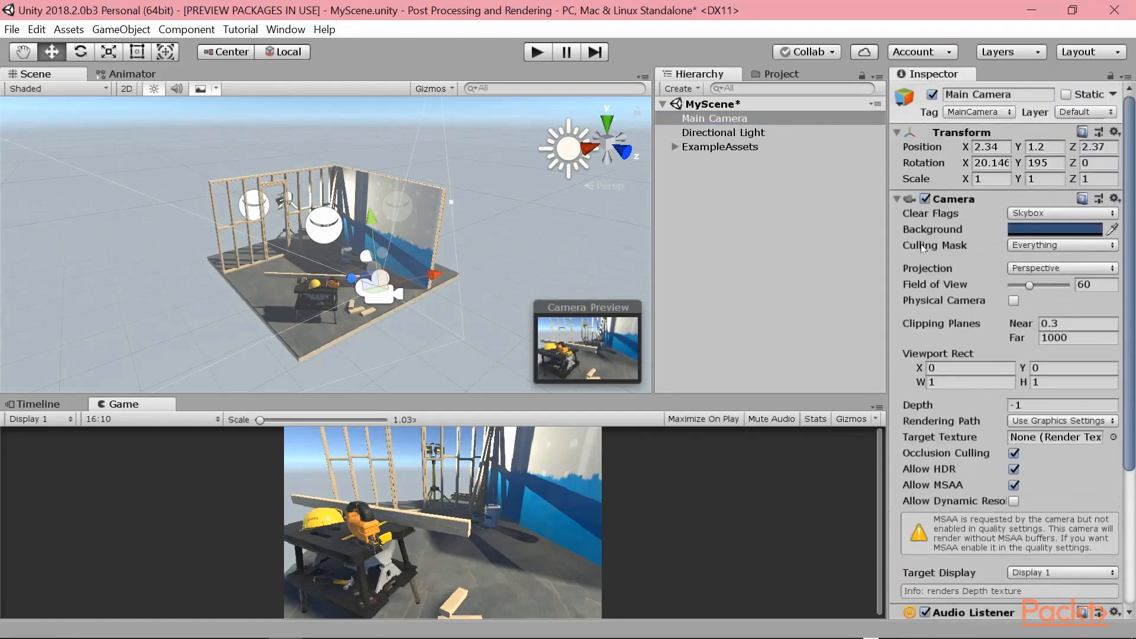
scroll(1067, 260, down, 3)
scroll(1044, 354, down, 1)
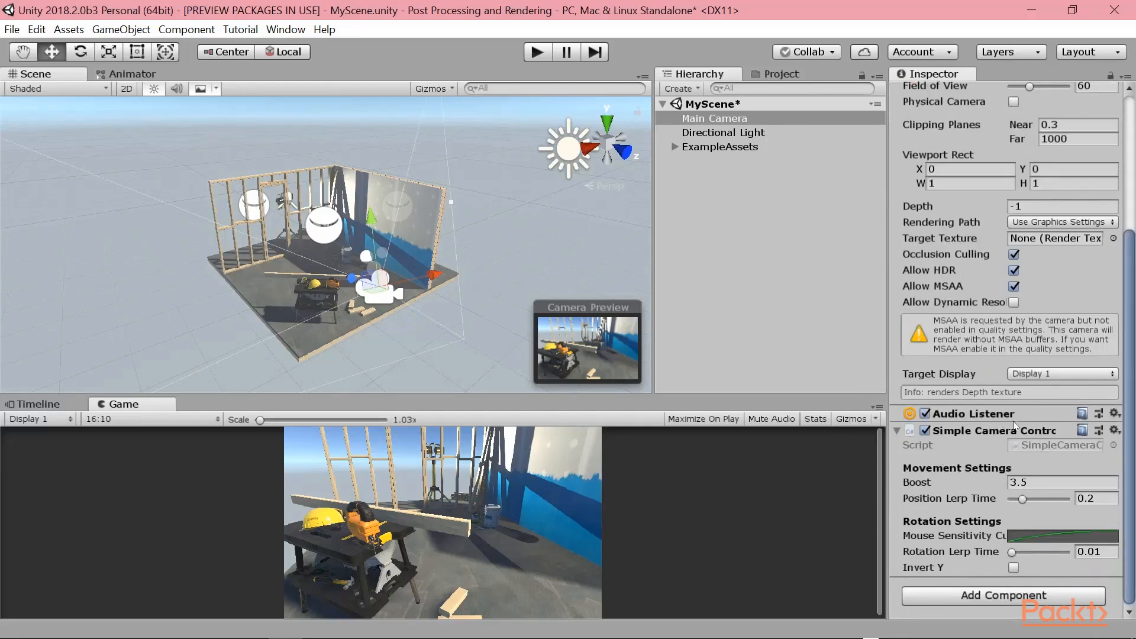
scroll(1003, 446, up, 5)
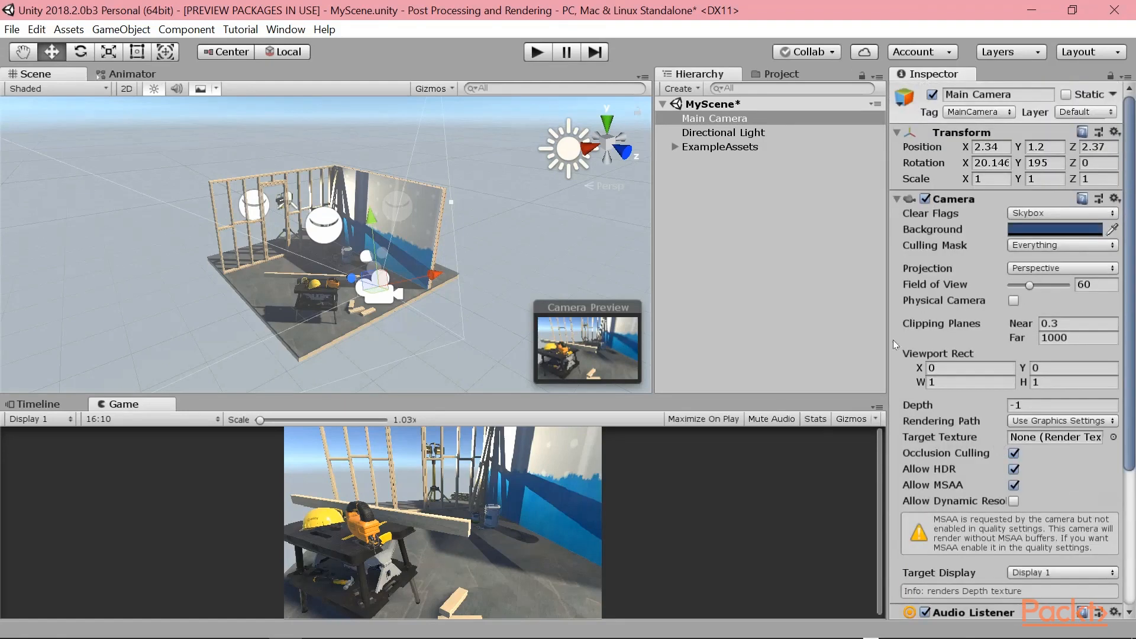
click(12, 29)
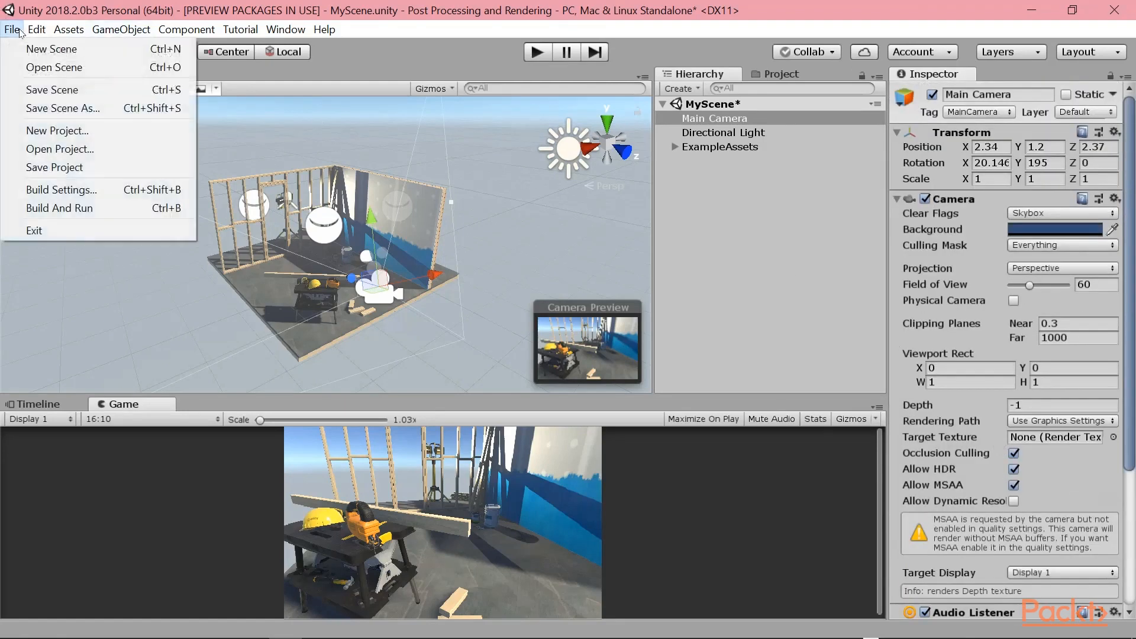
click(44, 89)
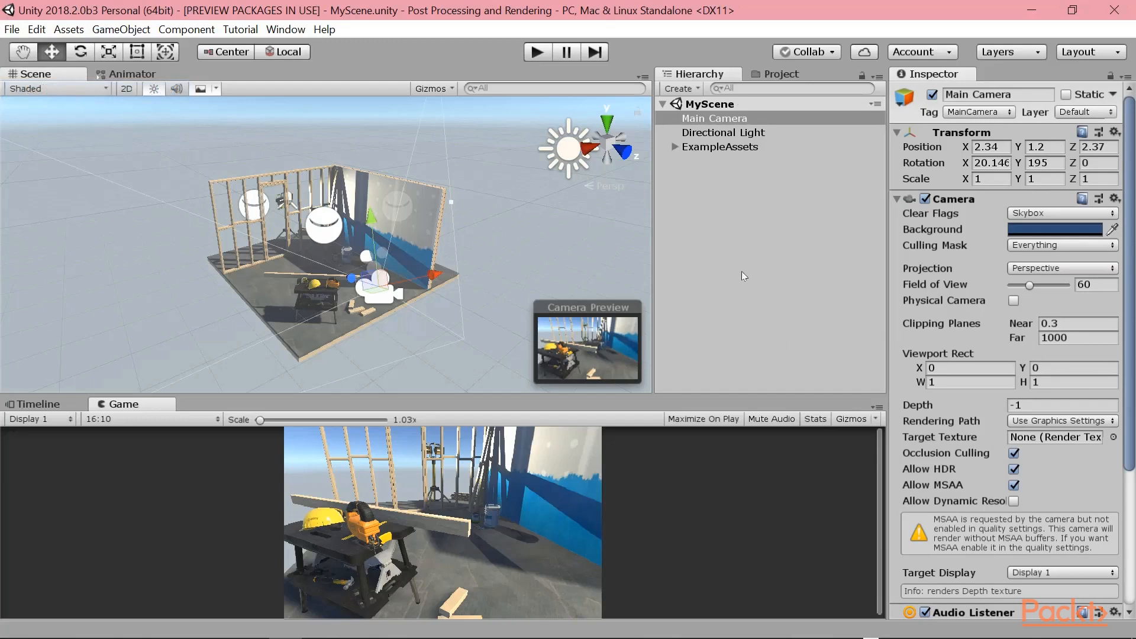